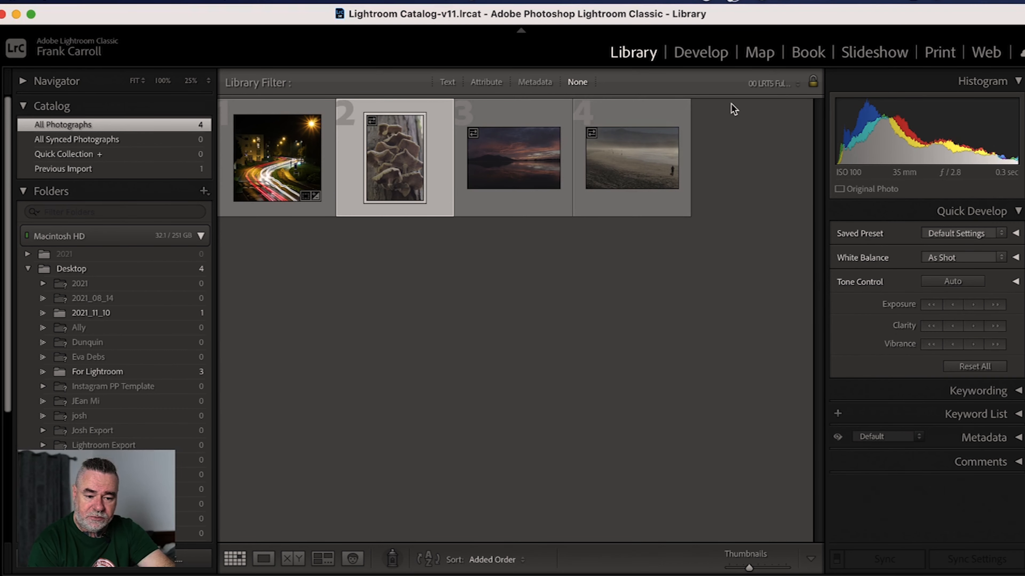
Step: Open the mushroom photo for developing and set its profile to Adobe Vivid
left_click(708, 57)
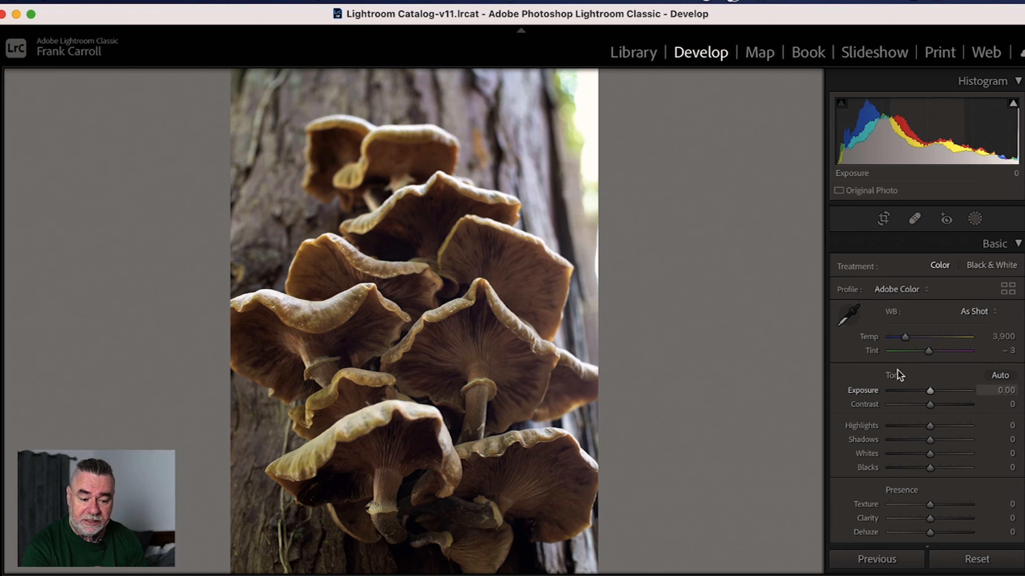
left_click(913, 290)
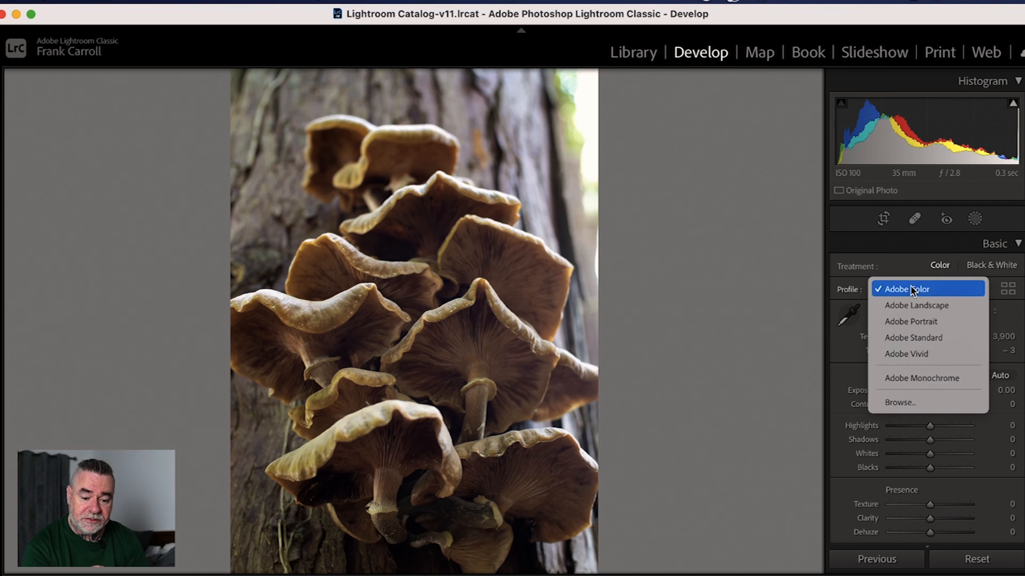
left_click(915, 357)
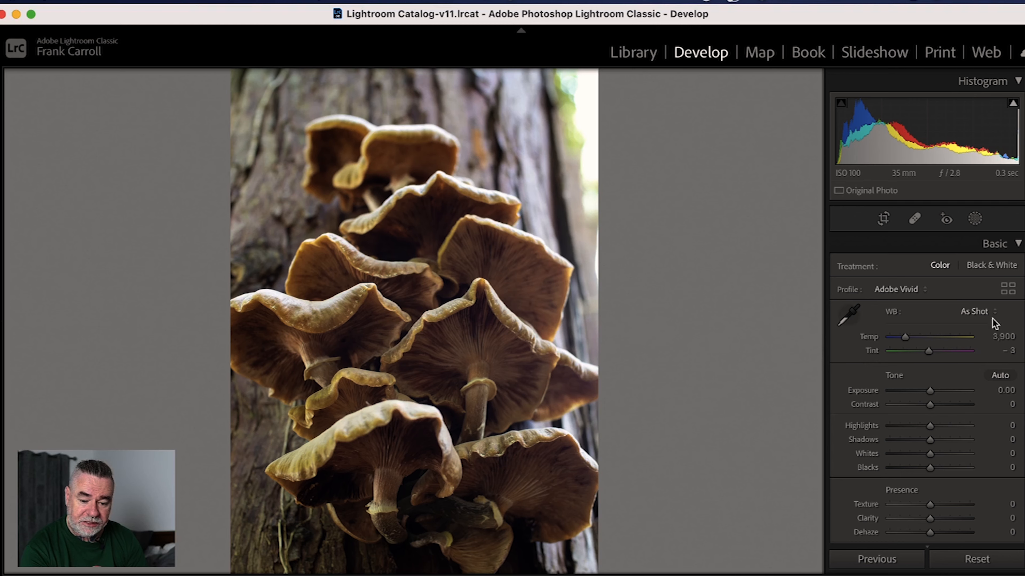
Step: Try the Auto white balance on the mushroom photo and set it back to As Shot
left_click(983, 312)
left_click(981, 328)
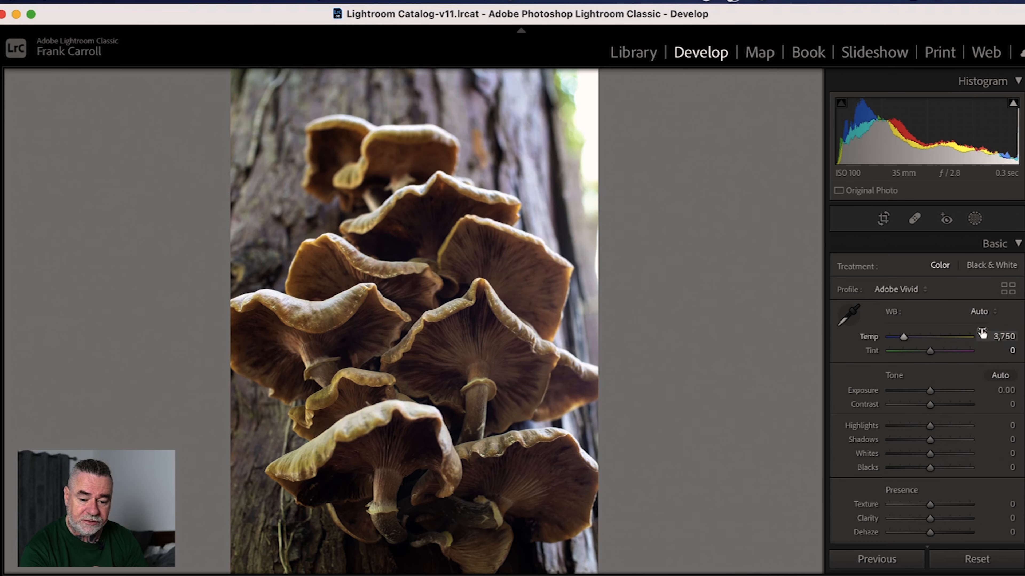
left_click(980, 314)
left_click(983, 294)
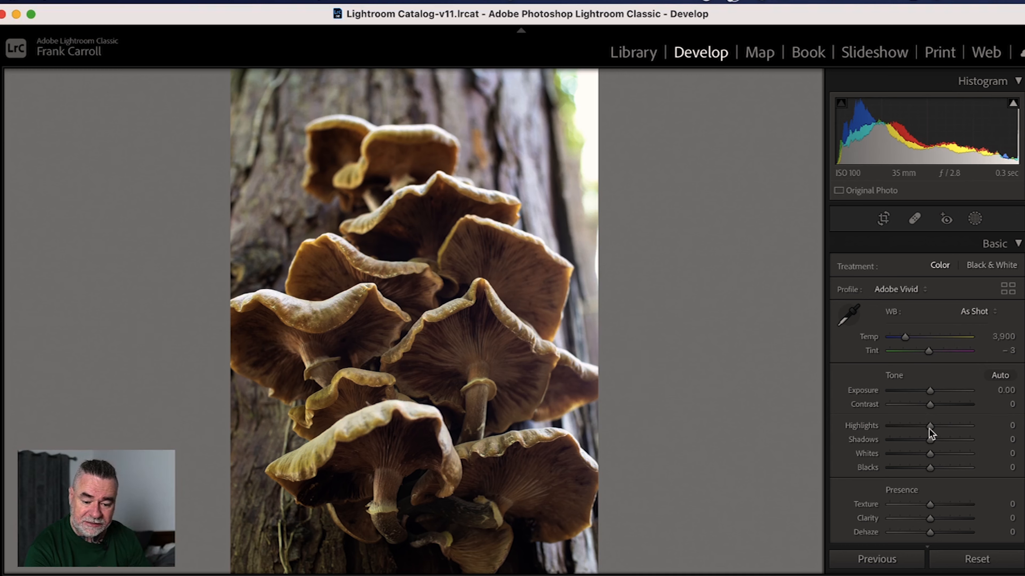
Step: Set Highlights to -100, Shadows to +19, Whites to -26, Texture to +11 and Clarity to +22 in the basic adjustments
left_click_drag(929, 426, 878, 427)
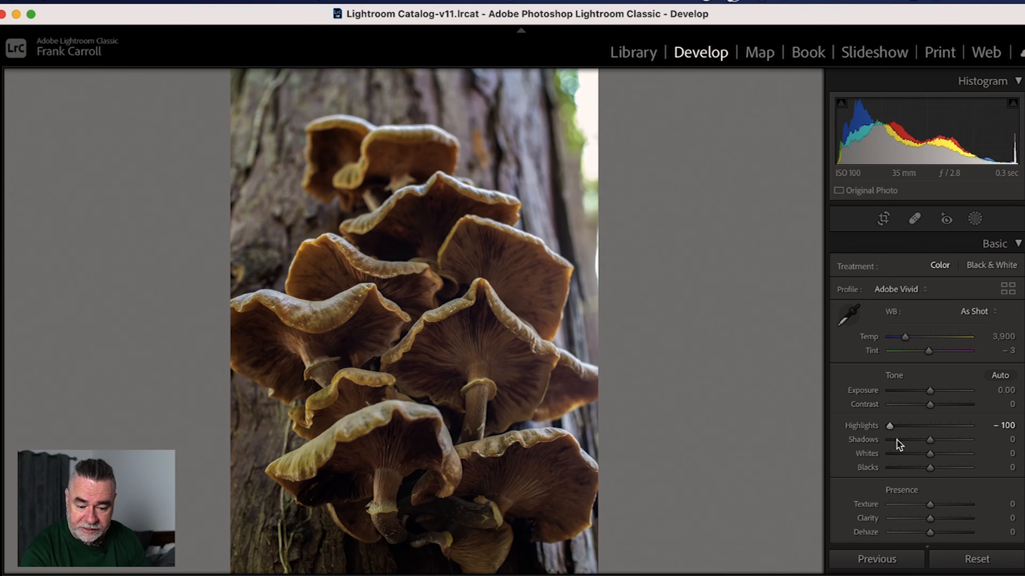
mouse_move(933, 456)
left_mouse_down()
mouse_move(921, 455)
mouse_move(939, 444)
left_mouse_up()
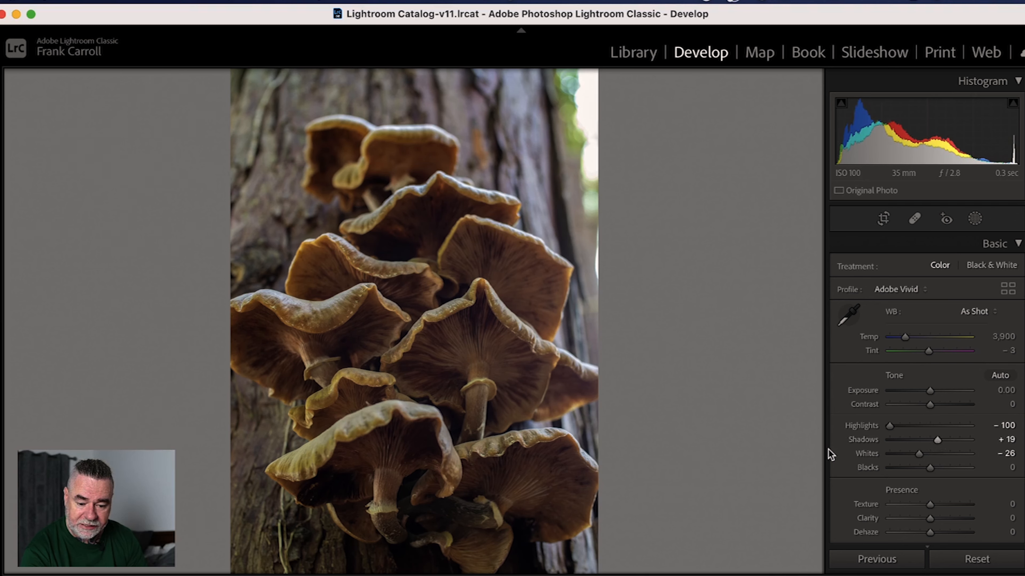
scroll(830, 455, "down", 5)
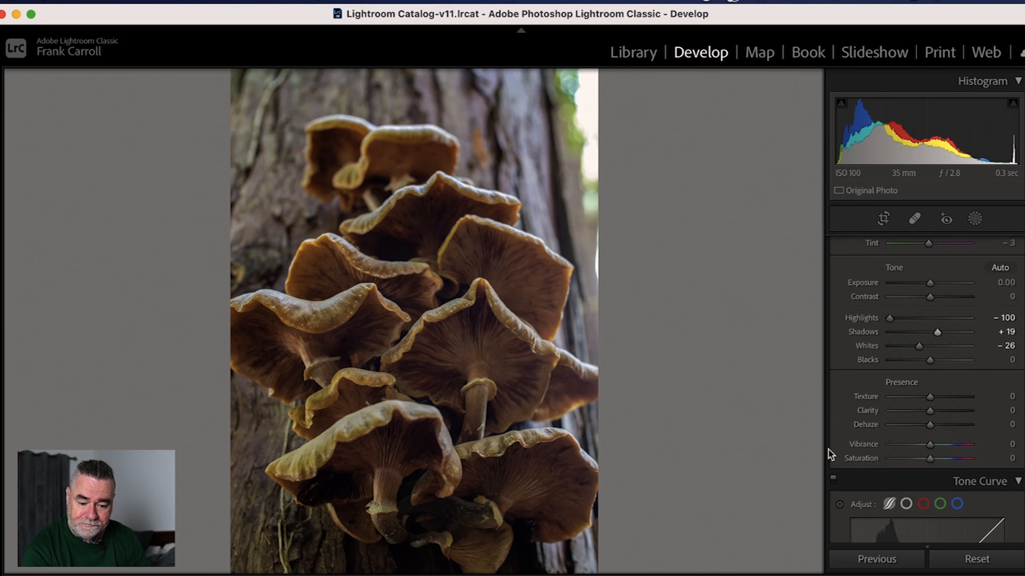
left_click_drag(929, 402, 872, 403)
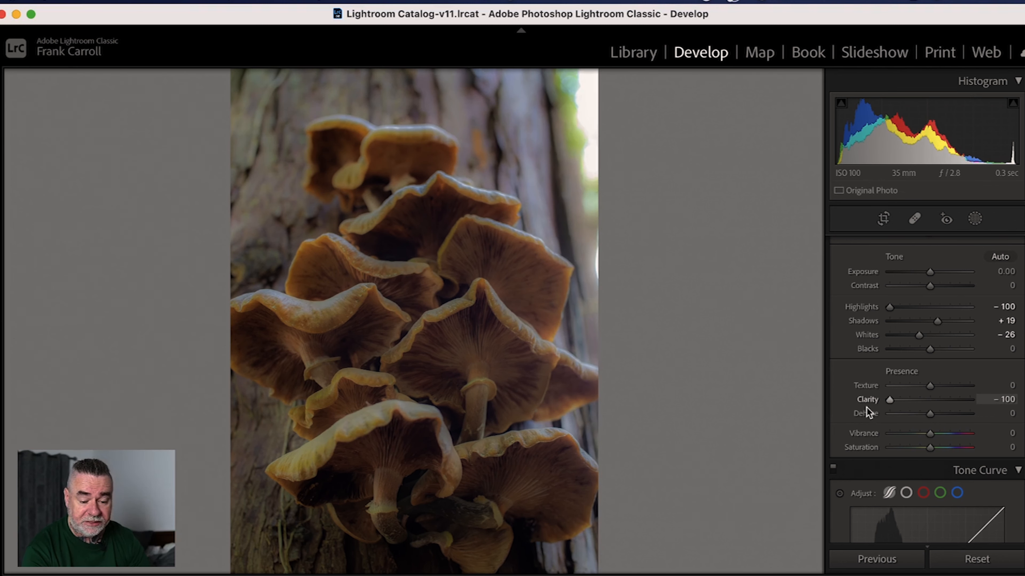
left_click_drag(889, 403, 933, 385)
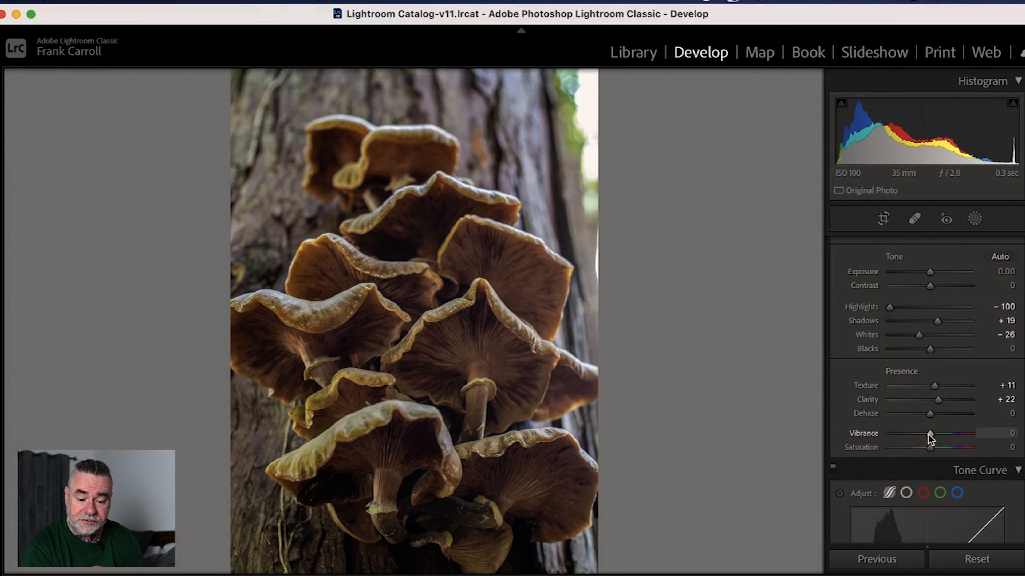
Step: Try the overall Saturation at +100 and return it to 0
left_click_drag(930, 448, 981, 451)
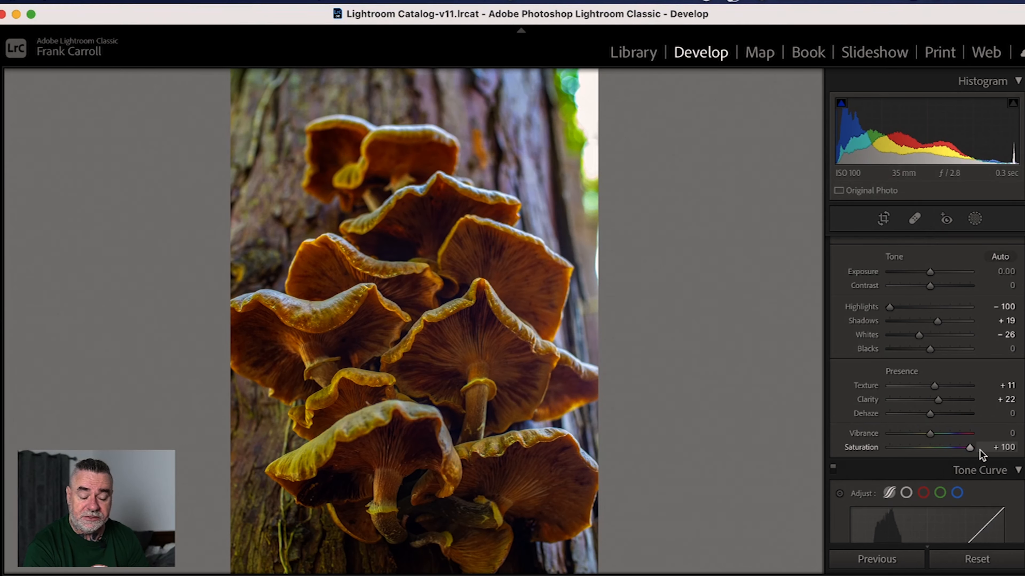
left_click_drag(978, 450, 929, 436)
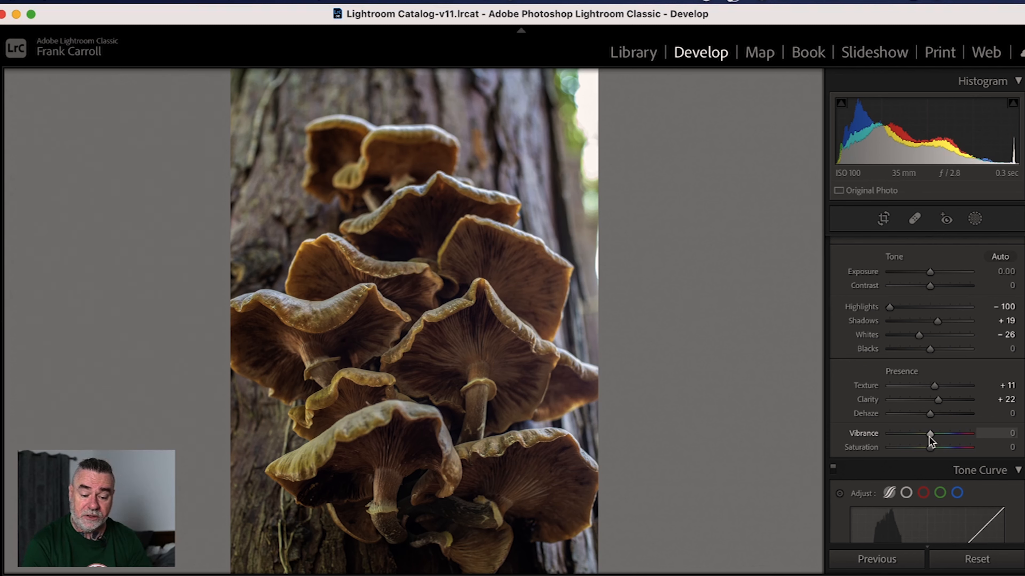
Step: Shape the tone curve with Highlights +43, Lights -40, Darks -10 and Shadows -24
scroll(929, 436, "down", 4)
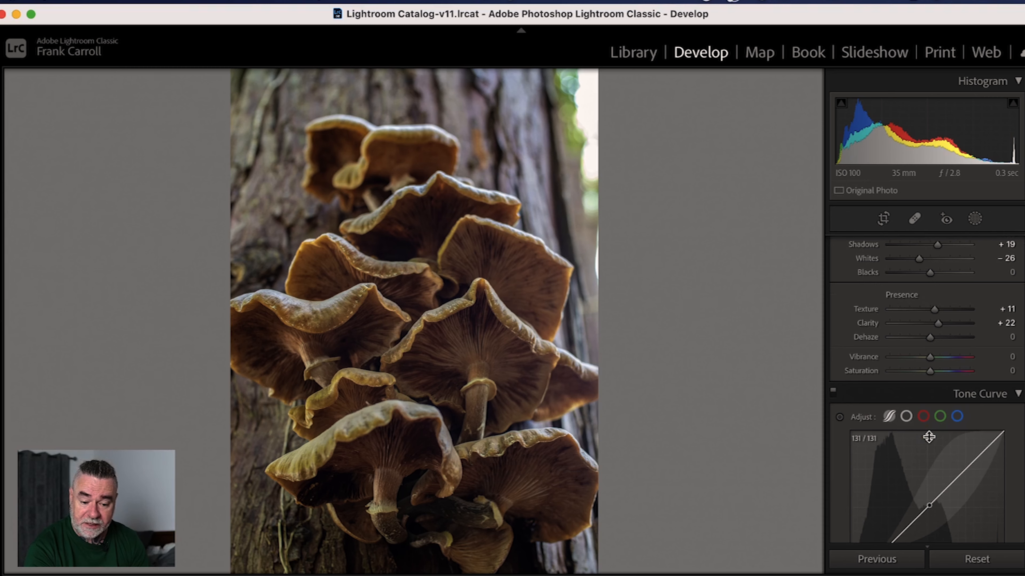
scroll(929, 436, "down", 10)
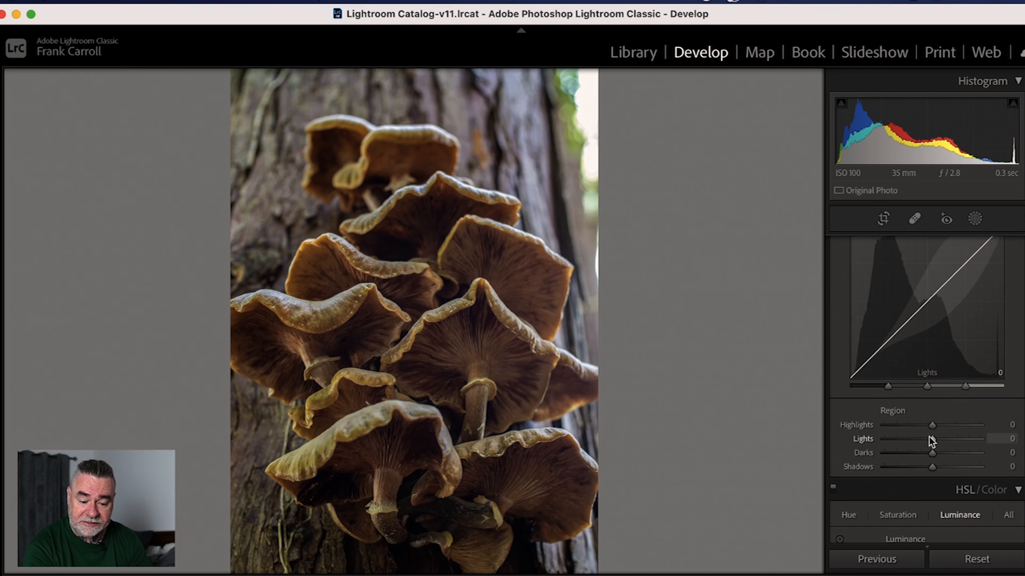
scroll(846, 421, "up", 4)
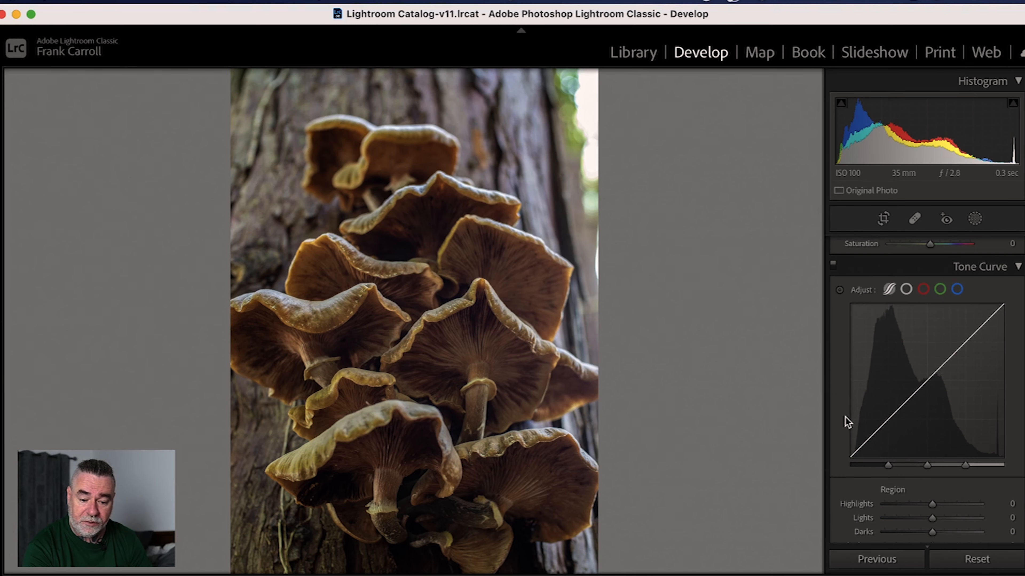
scroll(845, 417, "down", 3)
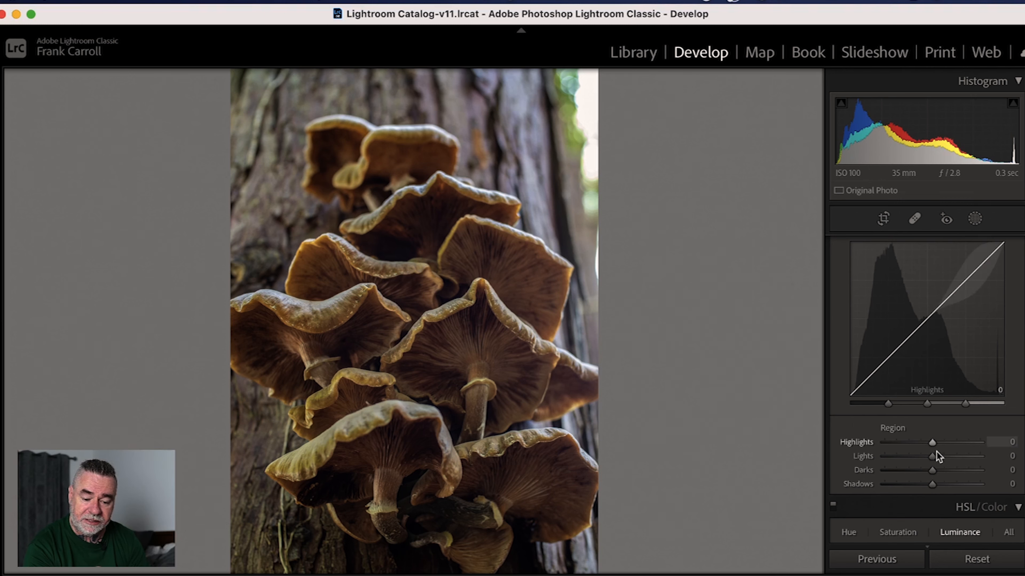
left_click_drag(933, 446, 930, 470)
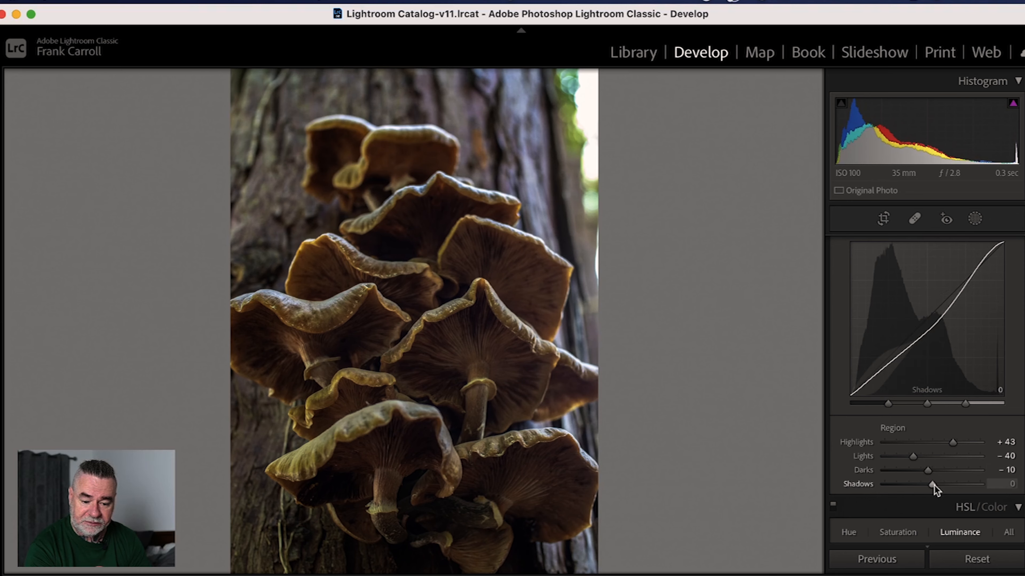
left_click_drag(934, 486, 922, 483)
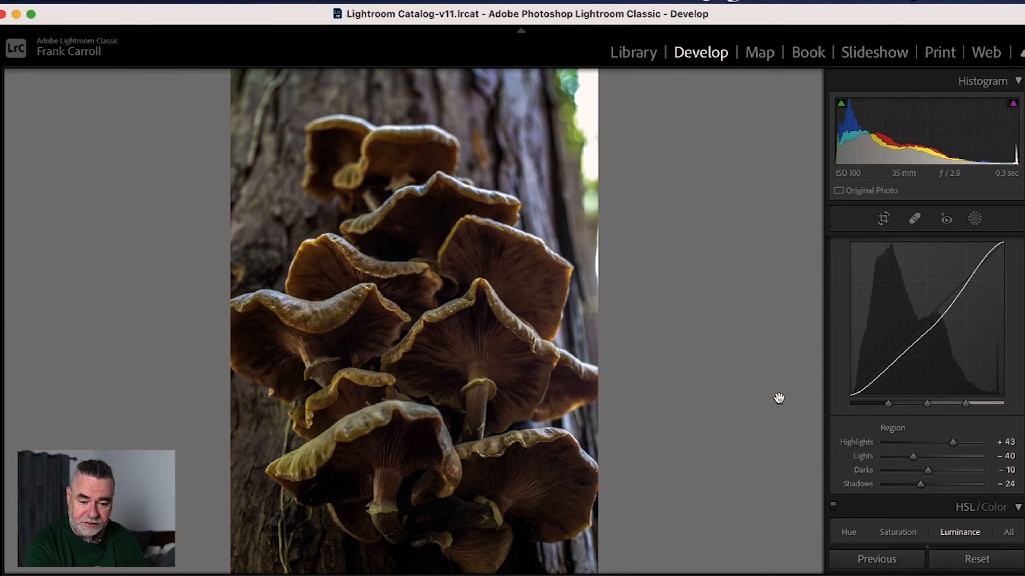
Step: Compare the before and after versions of the photo side by side and return to the single view
scroll(800, 393, "down", 5)
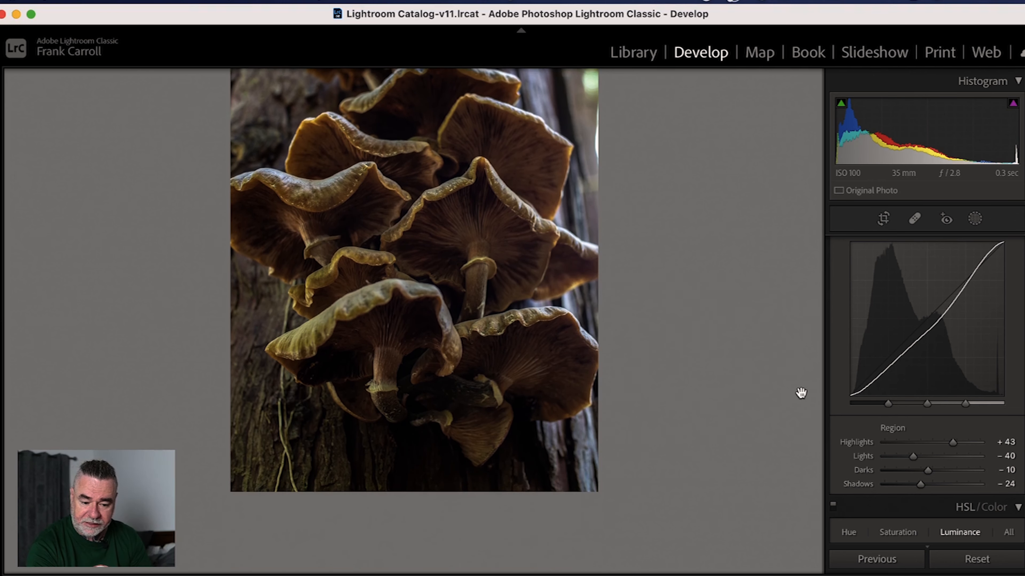
scroll(859, 382, "down", 15)
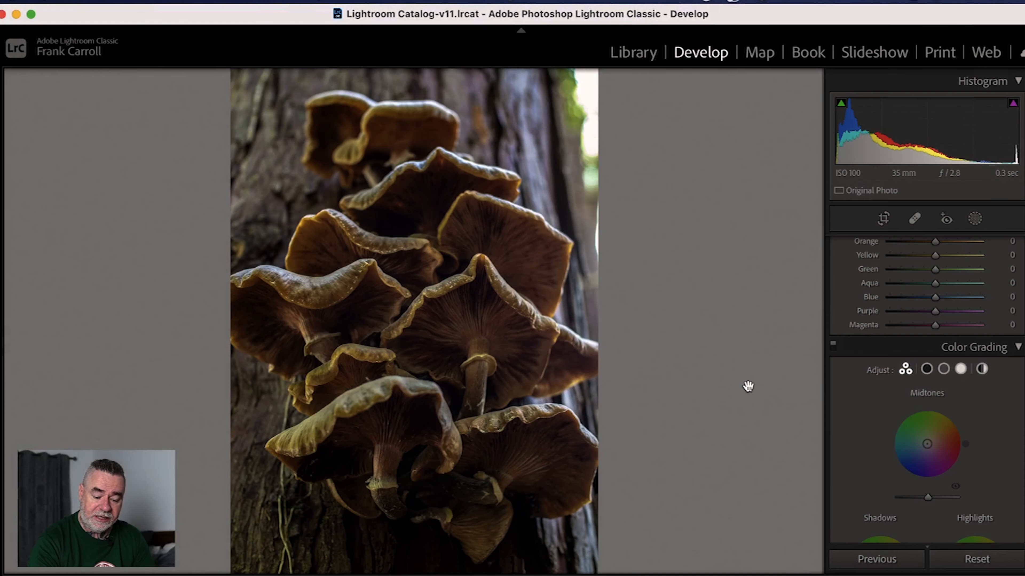
key("y")
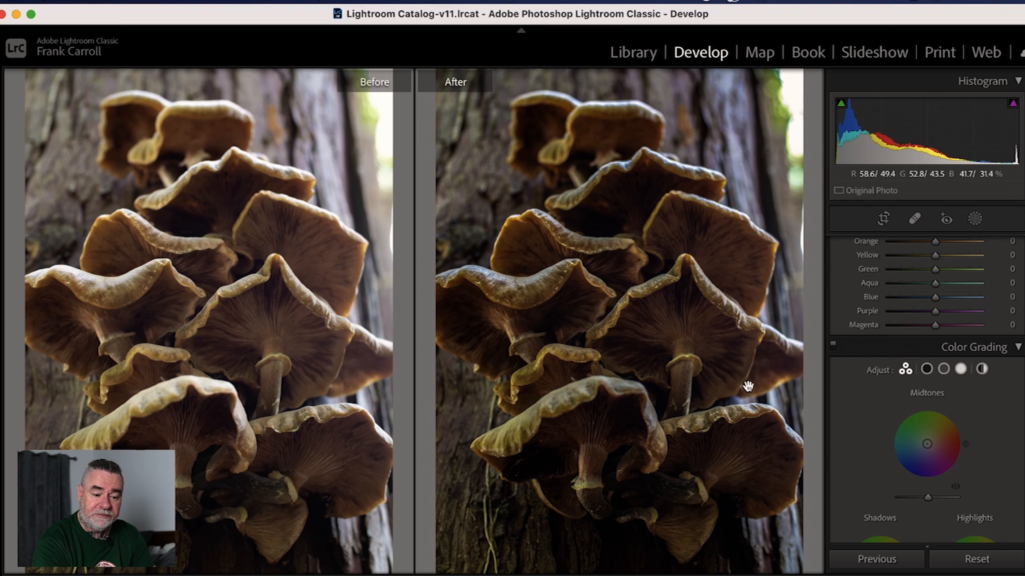
key("y")
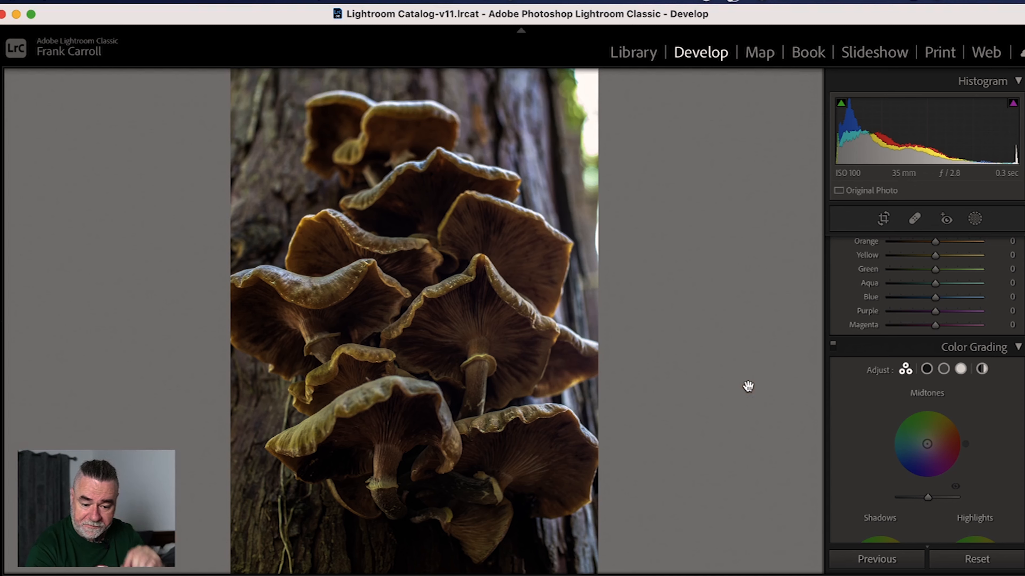
Step: Set the HSL saturation of Magenta, Purple and Blue to -100, Yellow to +13, Orange to +20 and Red to -18
scroll(898, 371, "up", 4)
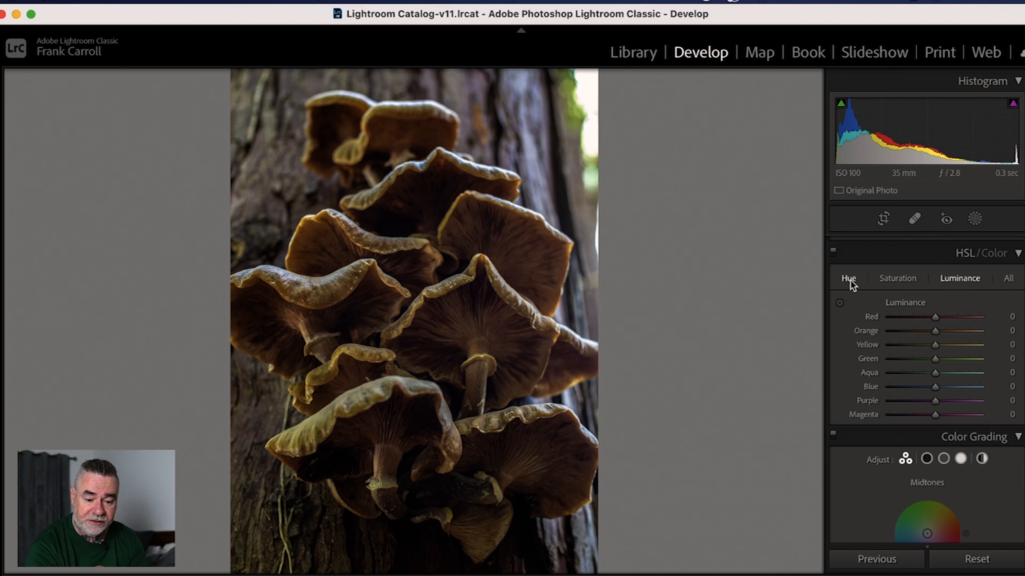
left_click(905, 281)
left_click_drag(935, 415, 854, 416)
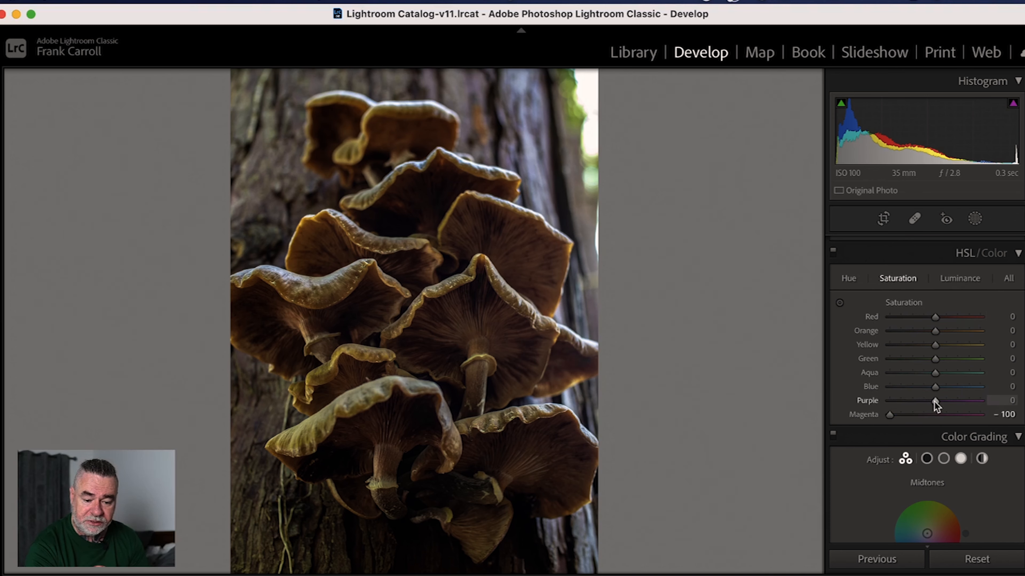
left_click_drag(934, 401, 875, 401)
left_click_drag(935, 387, 871, 387)
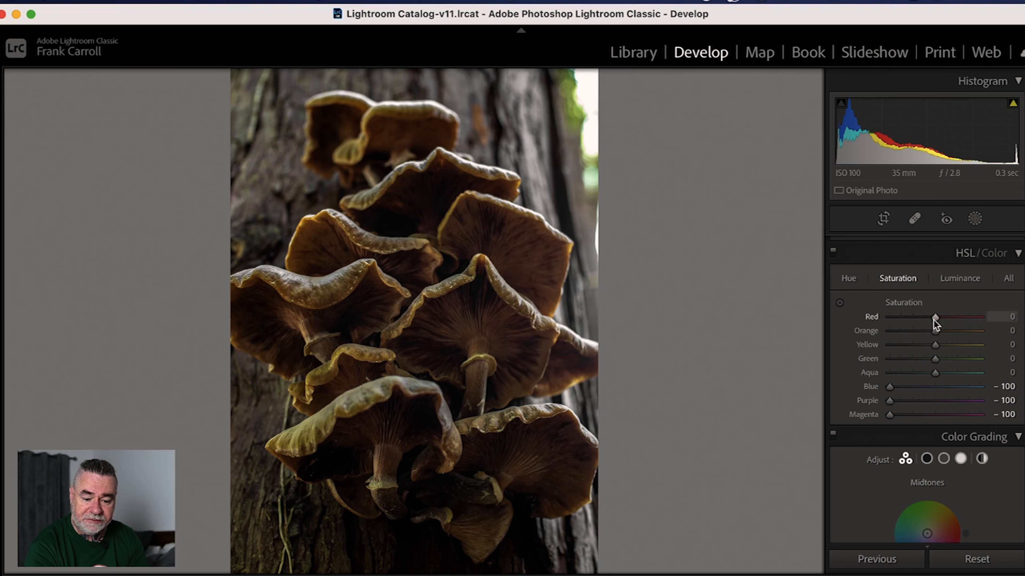
mouse_move(934, 329)
left_mouse_down()
mouse_move(945, 344)
mouse_move(949, 318)
mouse_move(926, 318)
left_mouse_up()
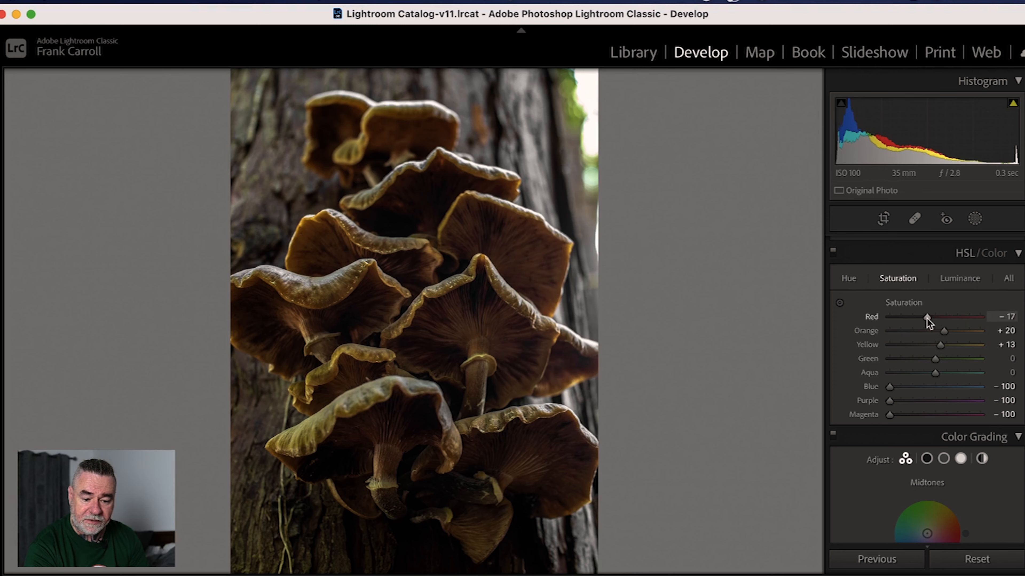
Step: Lower the Orange and Red hues slightly, and set the luminance of Orange to +21, Yellow to +22 and Green to -23
left_click(849, 280)
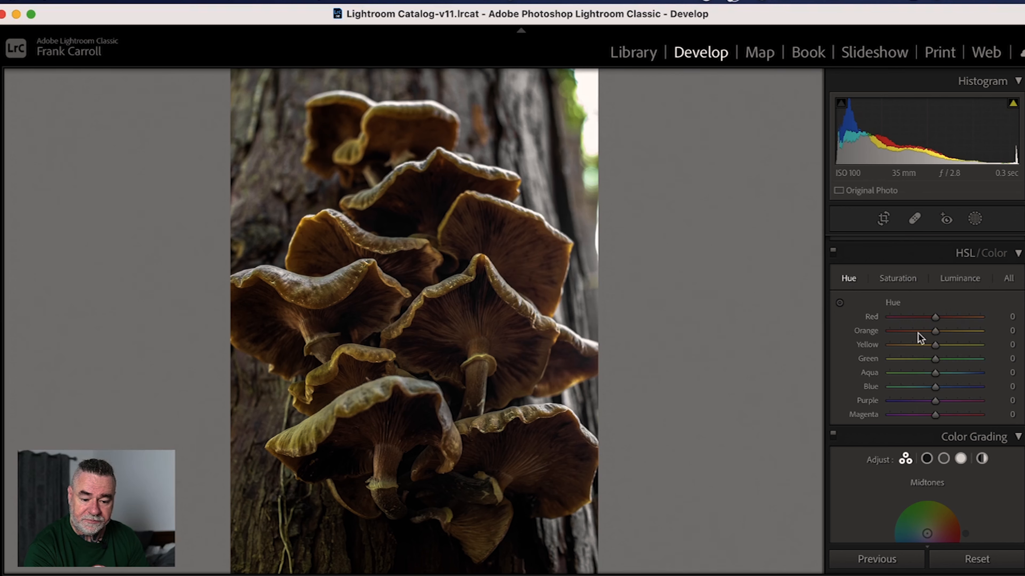
mouse_move(934, 334)
left_mouse_down()
mouse_move(920, 333)
mouse_move(944, 345)
mouse_move(927, 346)
mouse_move(971, 344)
mouse_move(905, 346)
mouse_move(932, 345)
mouse_move(945, 319)
mouse_move(928, 318)
left_mouse_up()
left_click(947, 279)
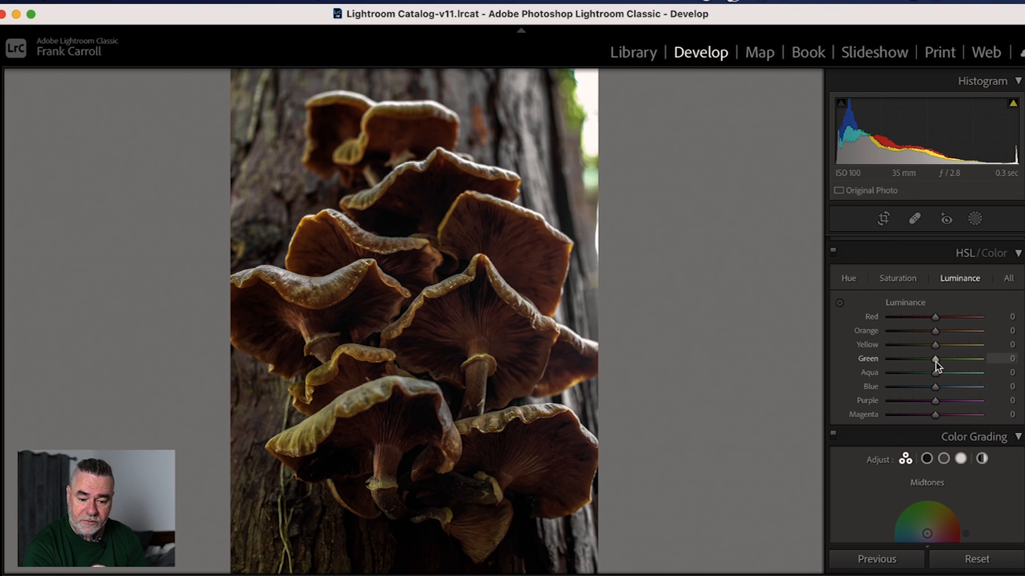
mouse_move(934, 359)
left_mouse_down()
mouse_move(885, 359)
mouse_move(925, 362)
mouse_move(944, 335)
mouse_move(931, 333)
mouse_move(947, 333)
mouse_move(946, 346)
left_mouse_up()
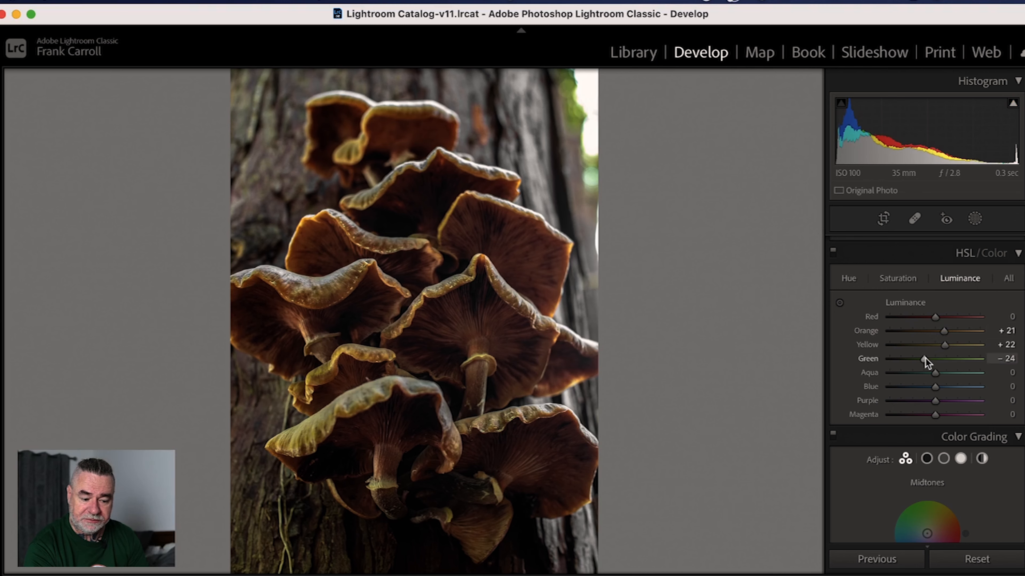
Step: Reduce the HSL saturation of Yellow to -10 and check it against the luminance adjustments
left_click(911, 282)
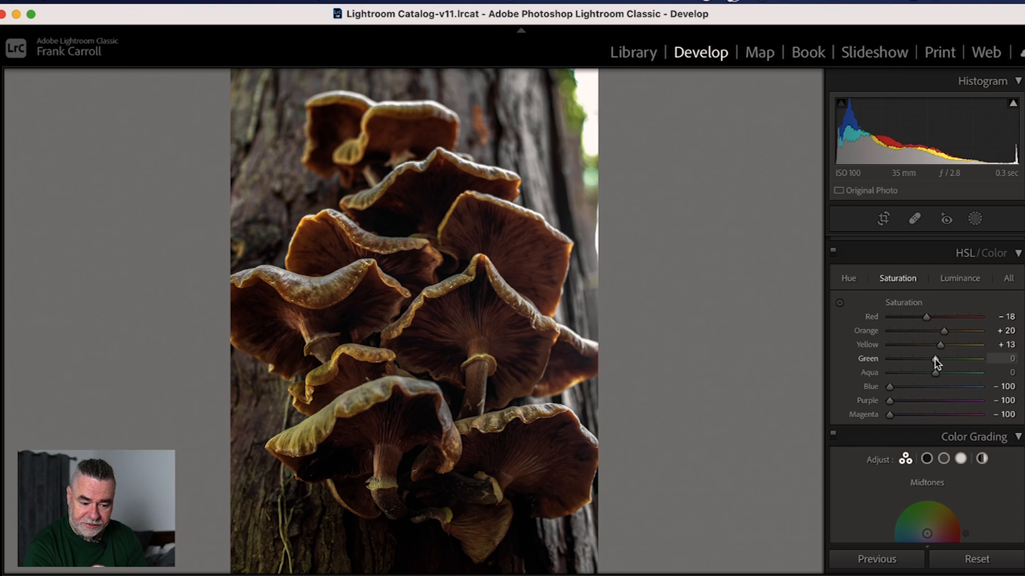
left_click_drag(940, 345, 929, 346)
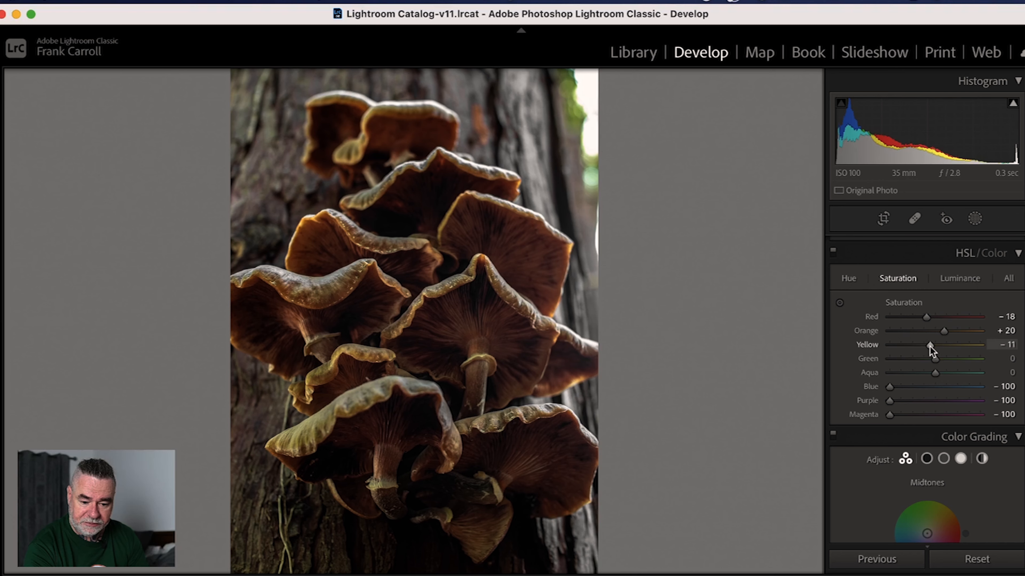
left_click(959, 280)
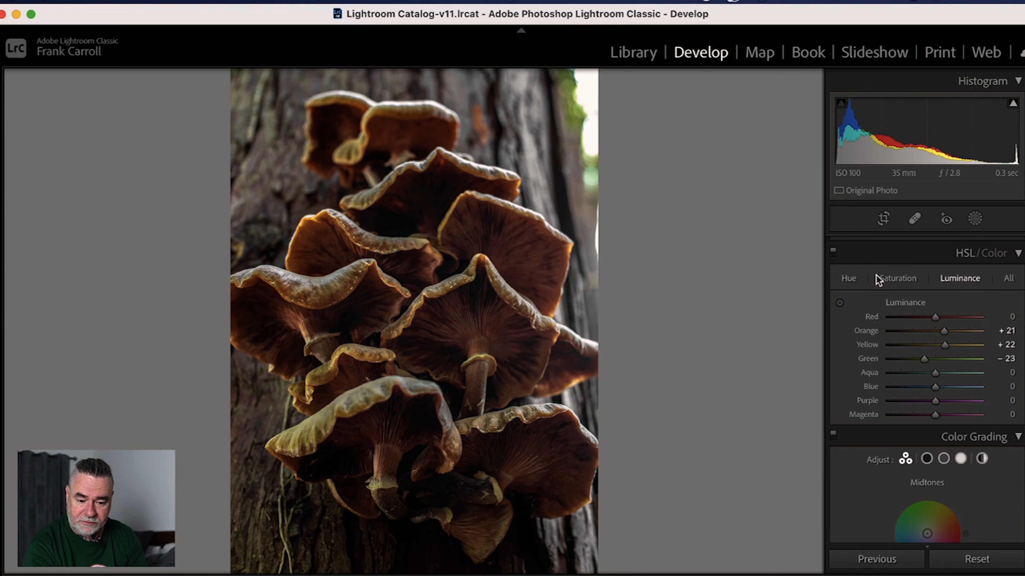
left_click(899, 277)
left_click(949, 277)
left_click(896, 280)
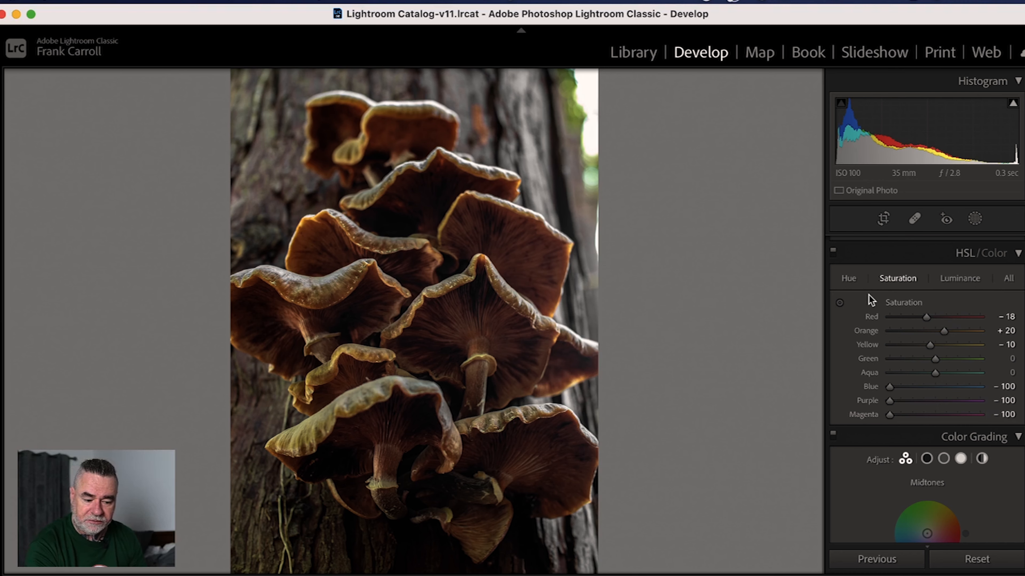
Step: Examine the mushrooms at close zoom from the centre to the lower caps, and return to the full photo in the detail settings
scroll(887, 394, "down", 5)
scroll(886, 393, "down", 10)
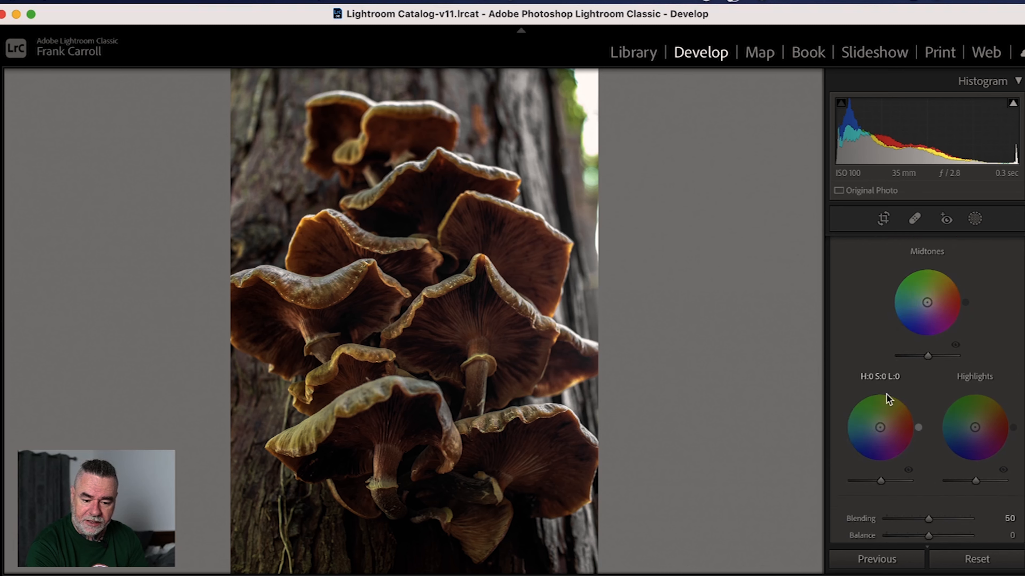
scroll(912, 390, "down", 3)
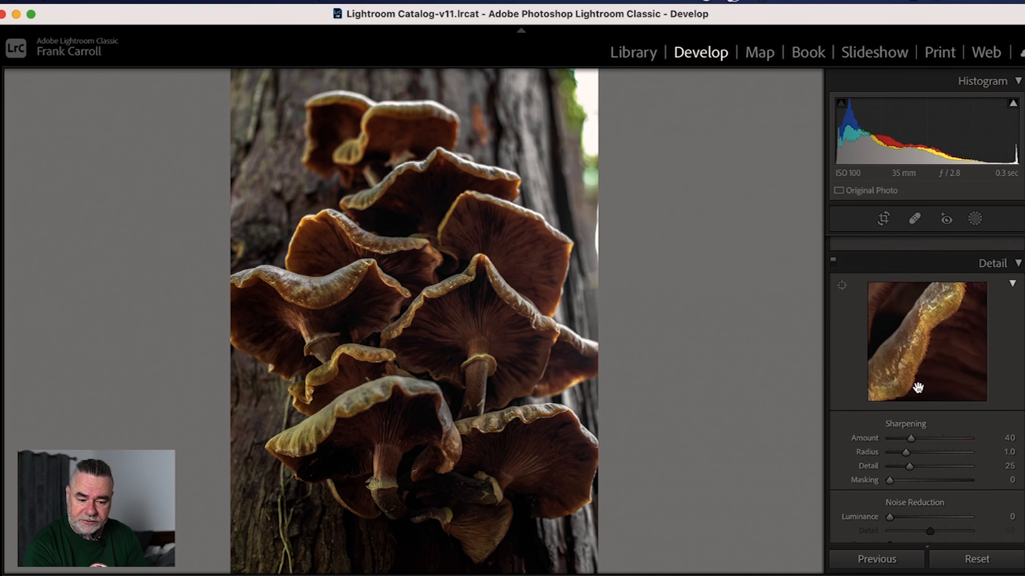
left_click(435, 385)
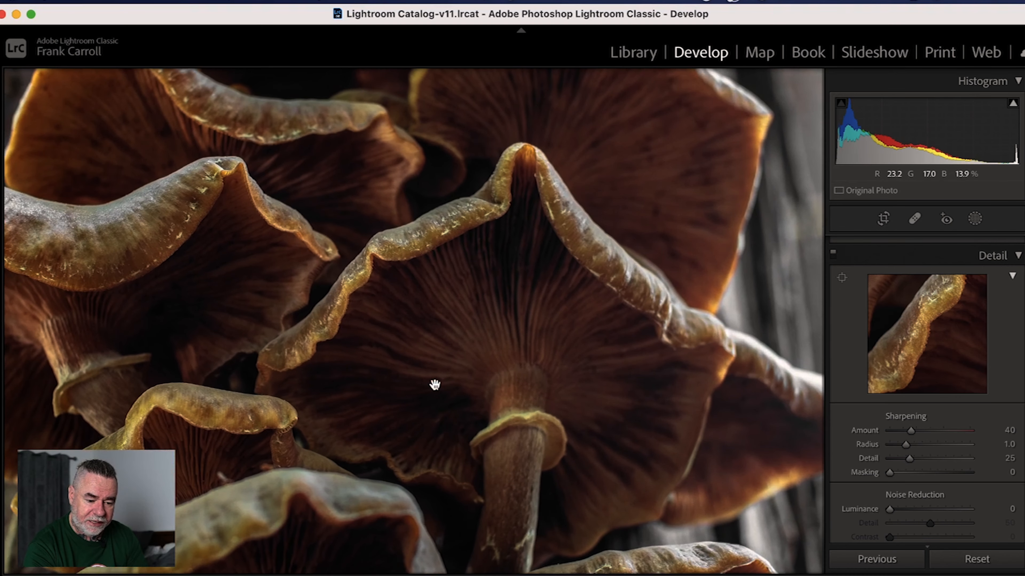
scroll(434, 385, "down", 5)
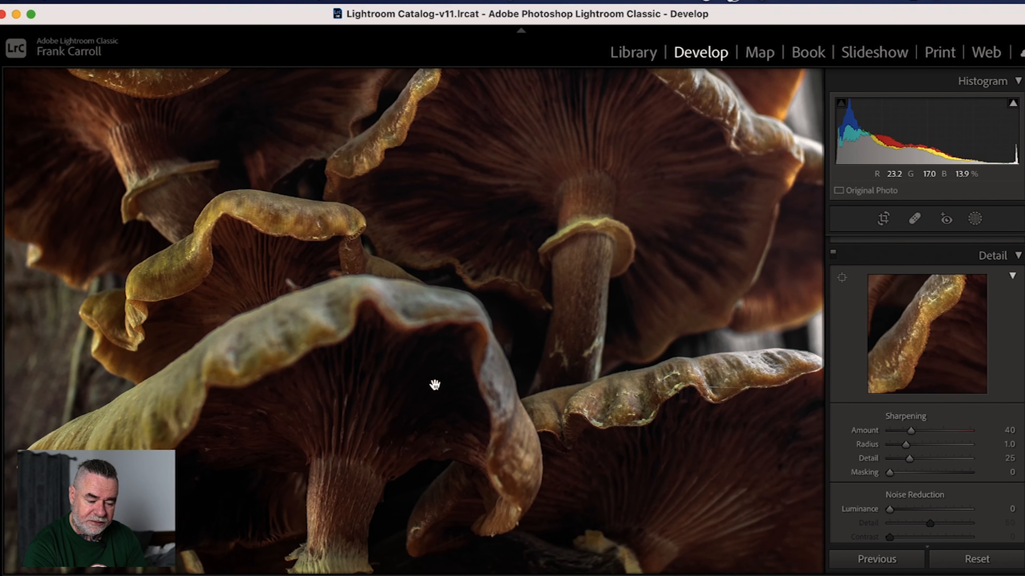
scroll(434, 384, "down", 2)
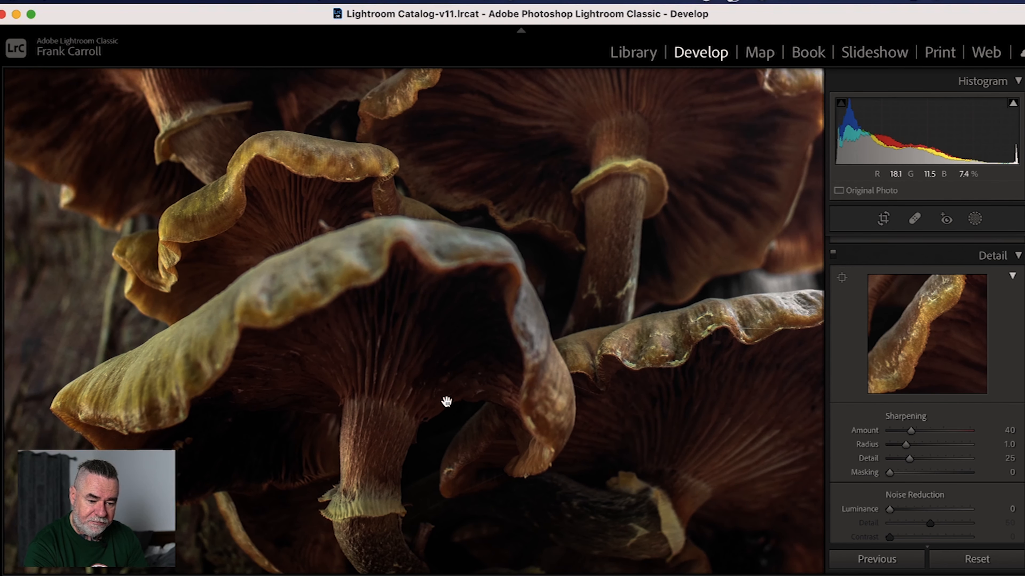
scroll(447, 402, "down", 2)
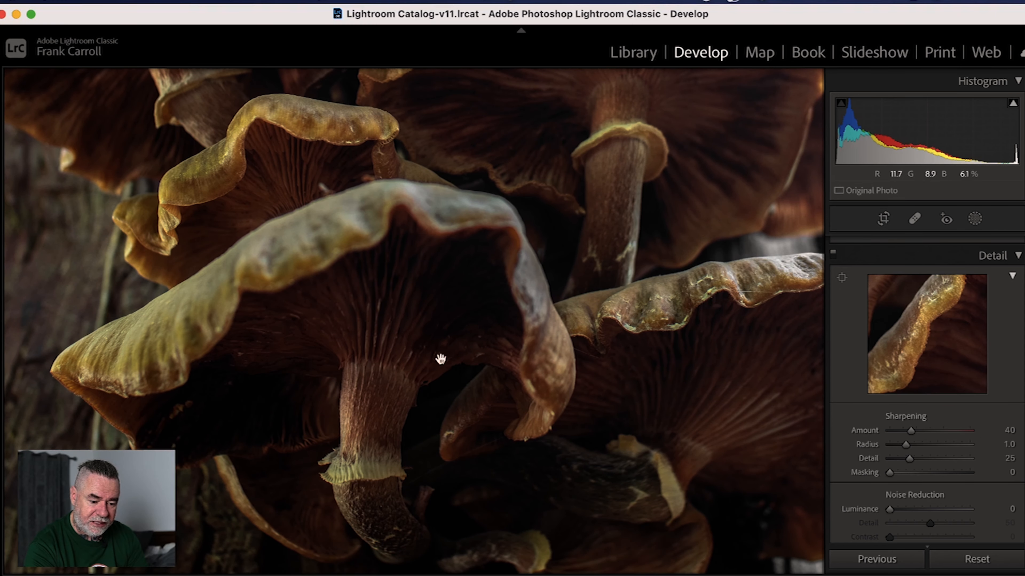
left_click(417, 357)
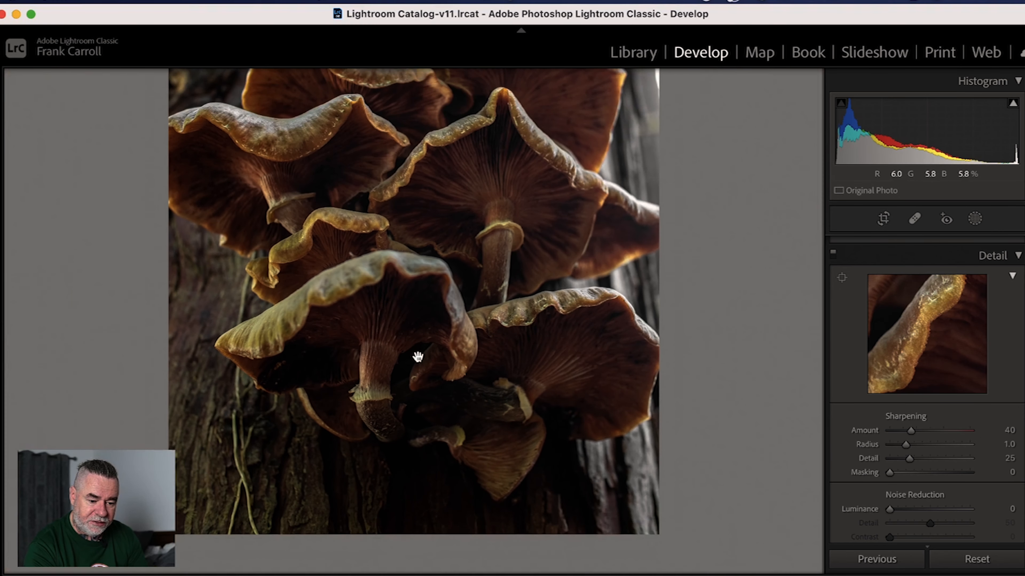
scroll(419, 363, "up", 5)
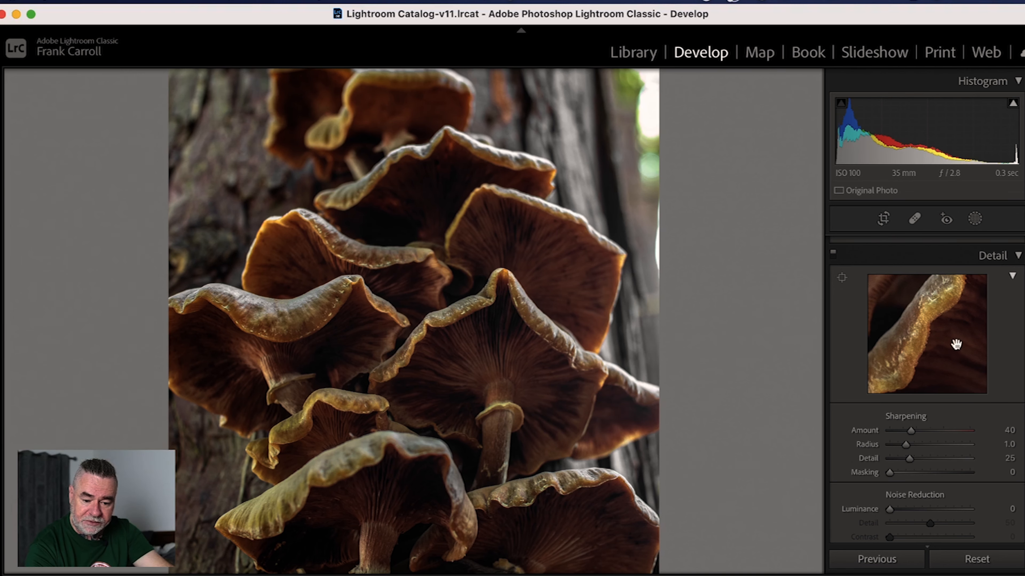
left_click_drag(521, 336, 577, 331)
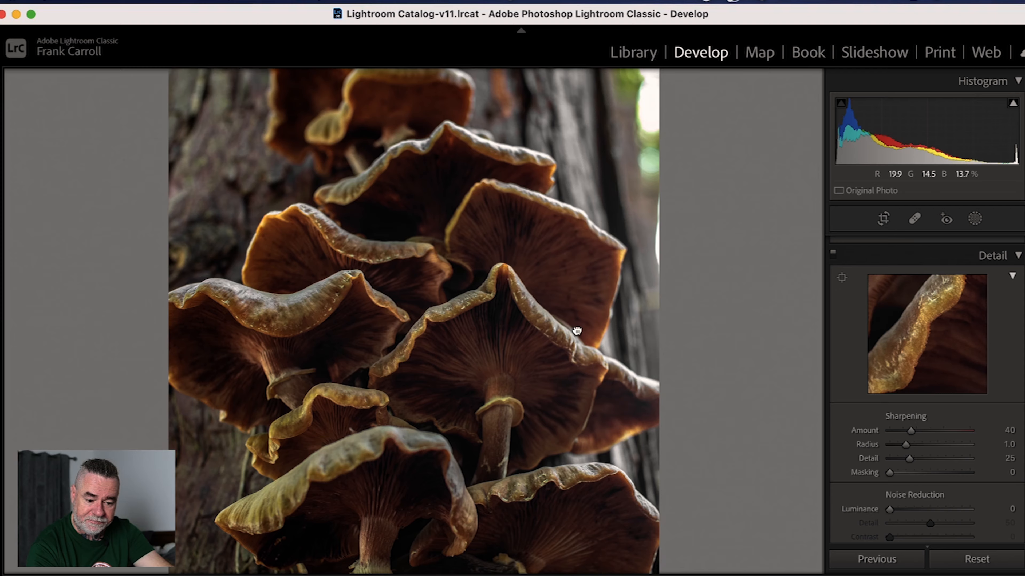
left_click(577, 330)
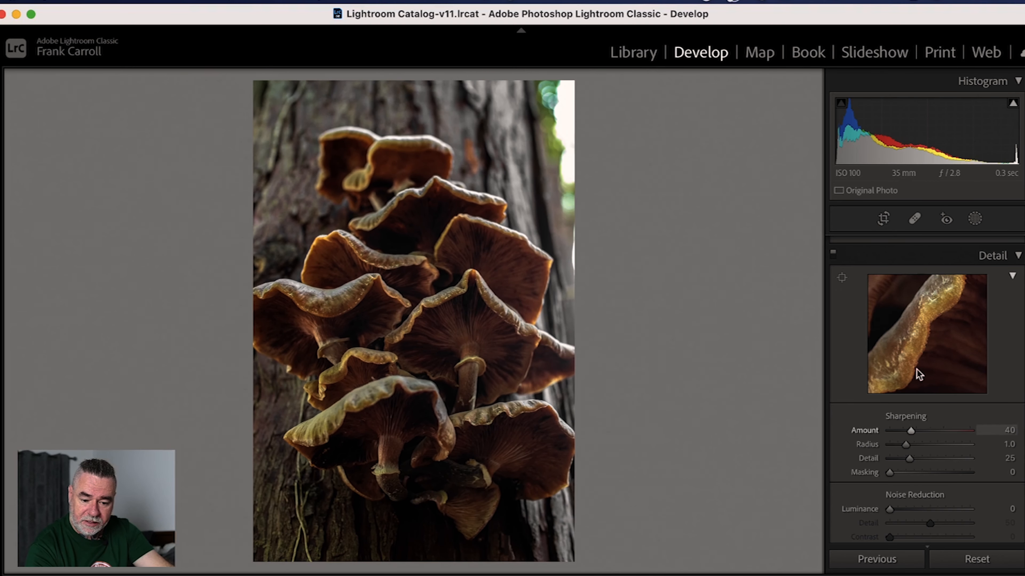
Step: Target the detail preview on the lower mushroom's stem and set sharpening Amount to 112, Radius to 2.1, Detail to 79 and Masking to 72
left_click(841, 278)
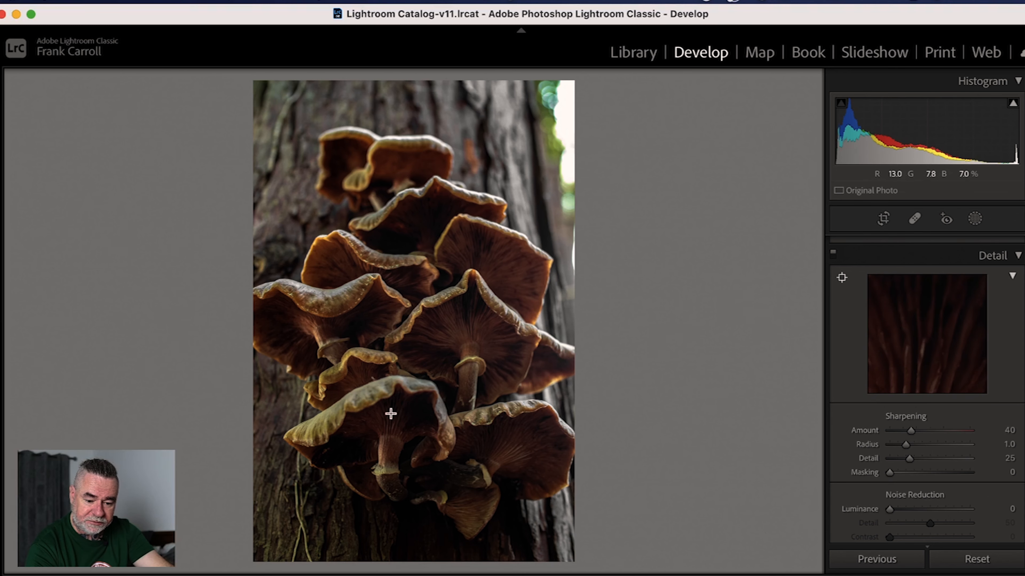
left_click(389, 441)
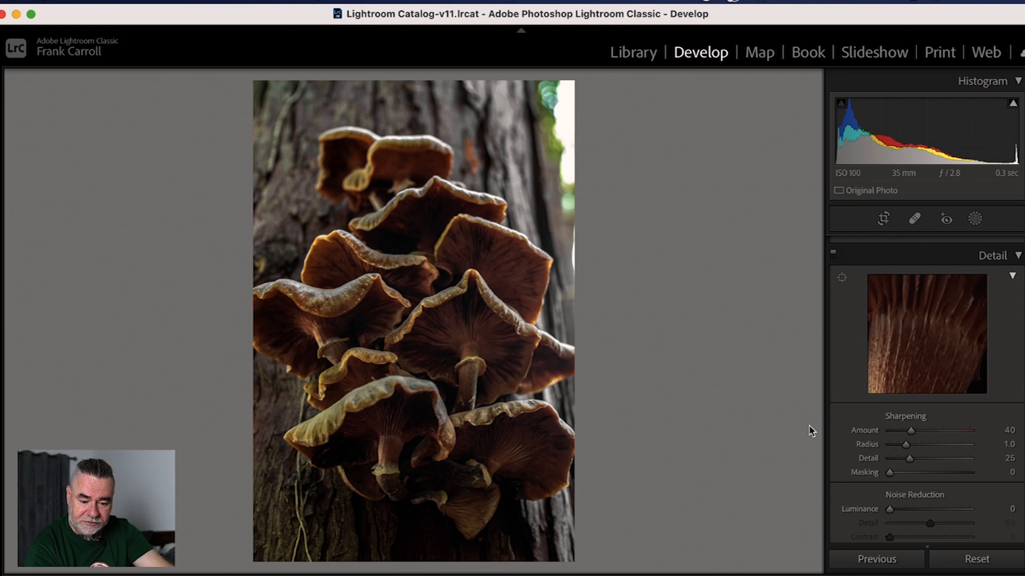
left_click_drag(913, 431, 952, 433)
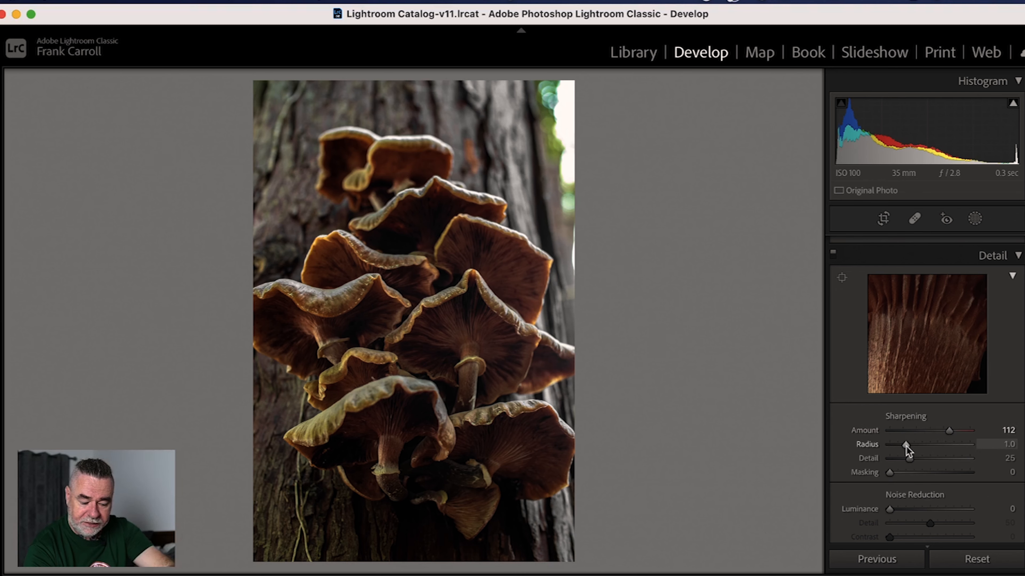
key("alt")
left_click_drag(905, 445, 941, 446)
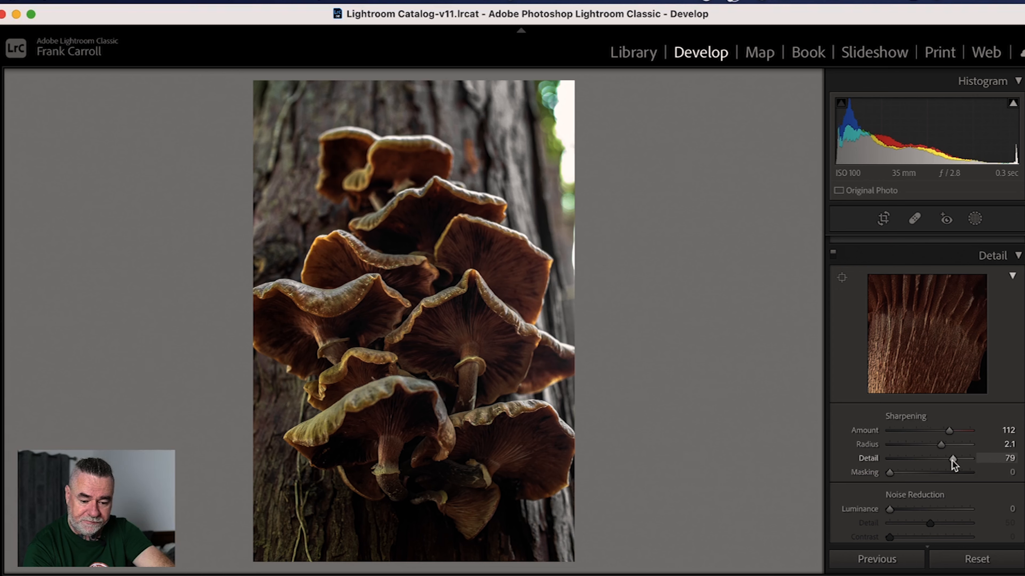
left_click(892, 476, "alt")
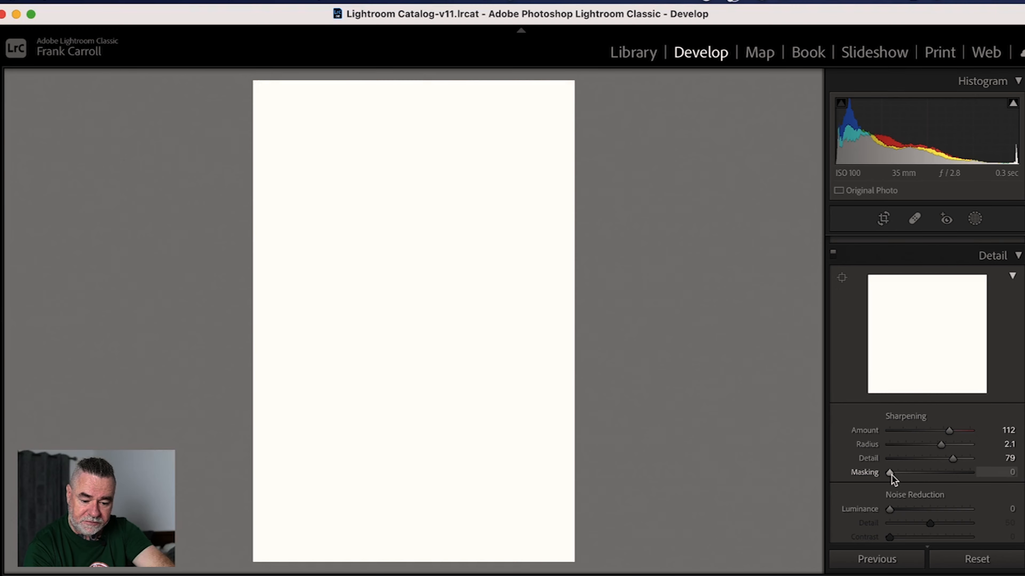
left_click_drag(892, 476, 949, 477, "alt")
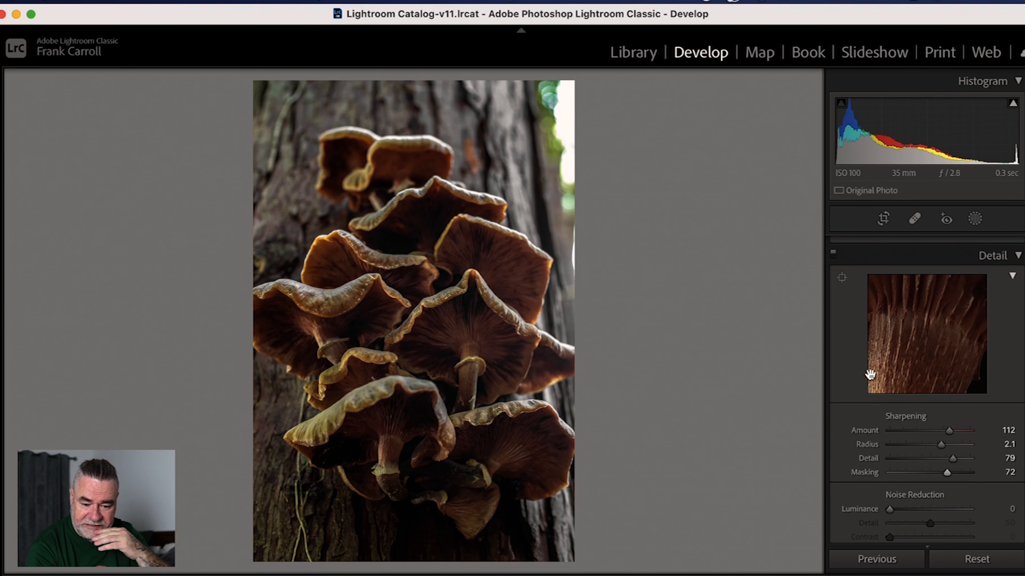
Step: Set the luminance noise reduction to 17
scroll(909, 431, "down", 3)
scroll(909, 434, "down", 2)
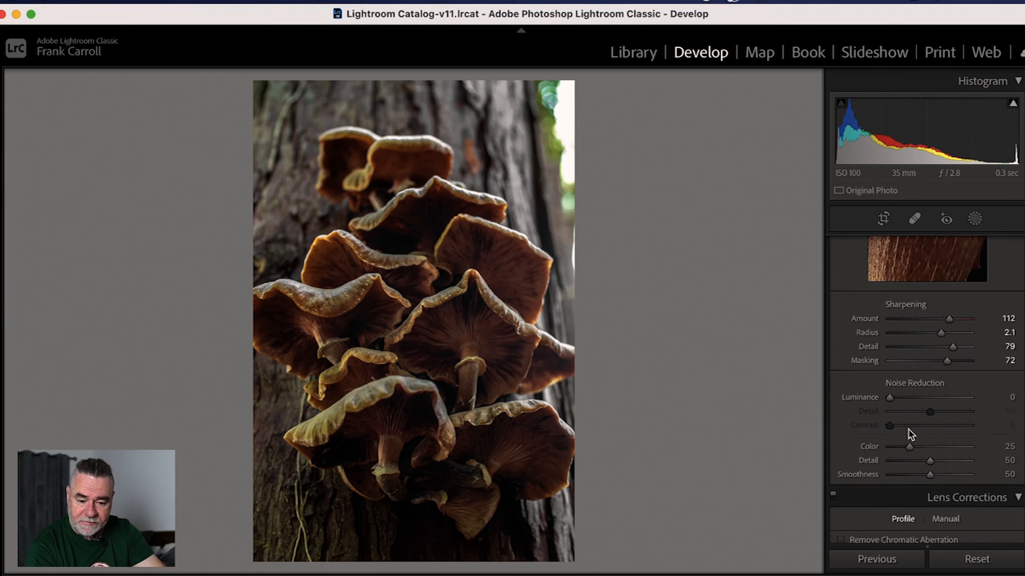
left_click_drag(890, 386, 903, 385)
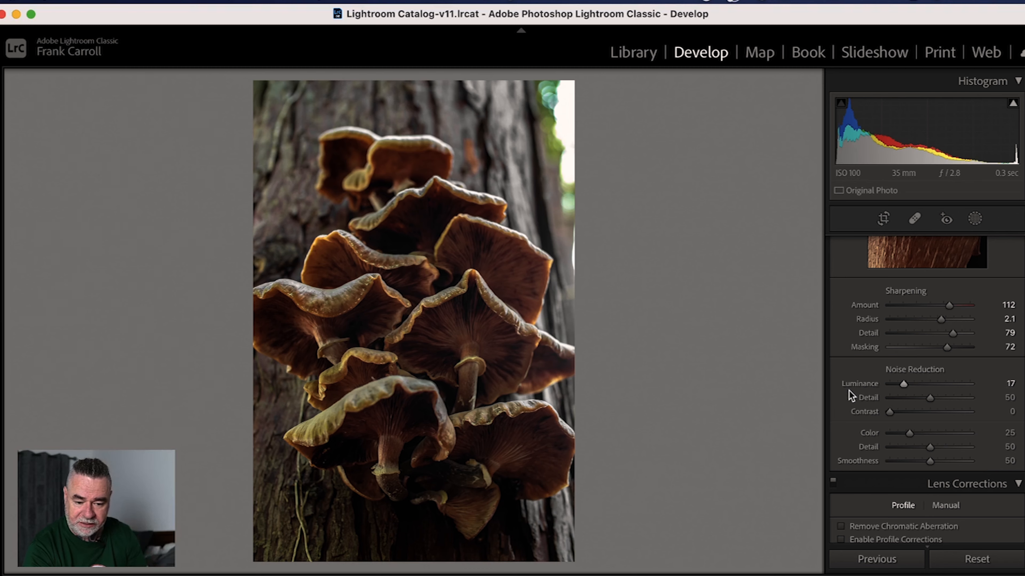
Step: Remove chromatic aberration and enable the lens profile corrections, toggling the profile off and on to compare its effect
scroll(849, 391, "down", 5)
left_click(841, 358)
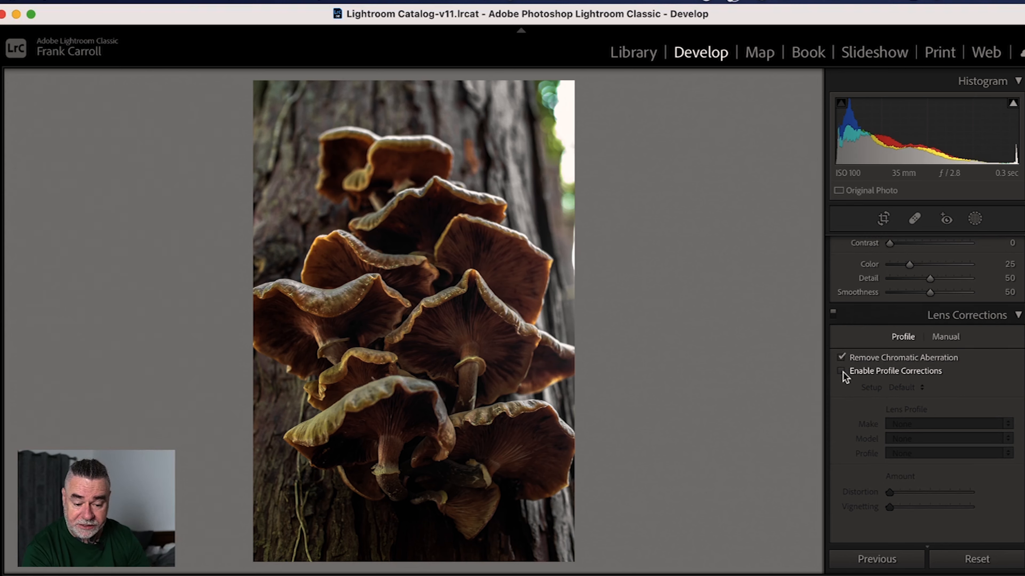
left_click(842, 371)
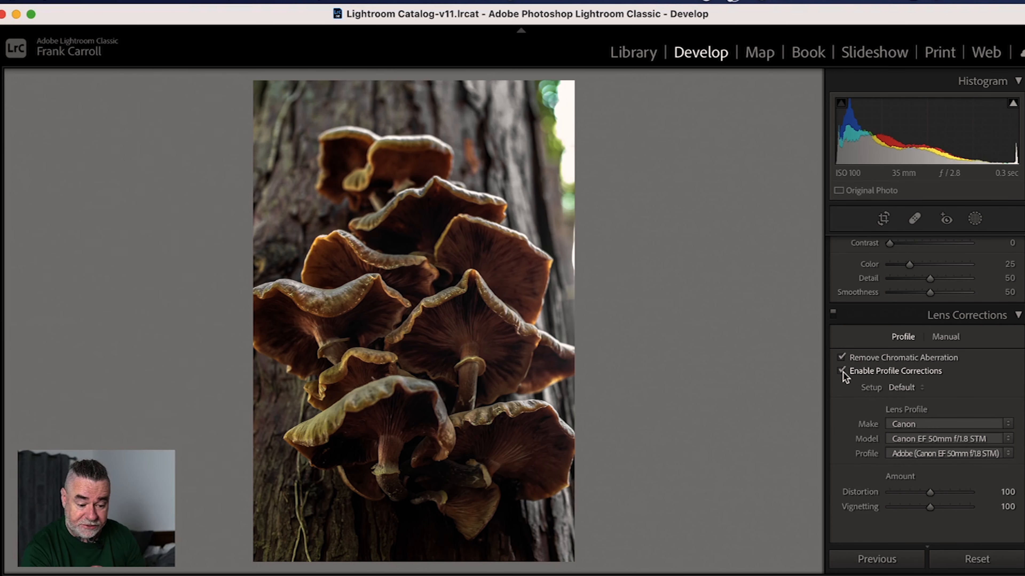
left_click(841, 371)
left_click(841, 371)
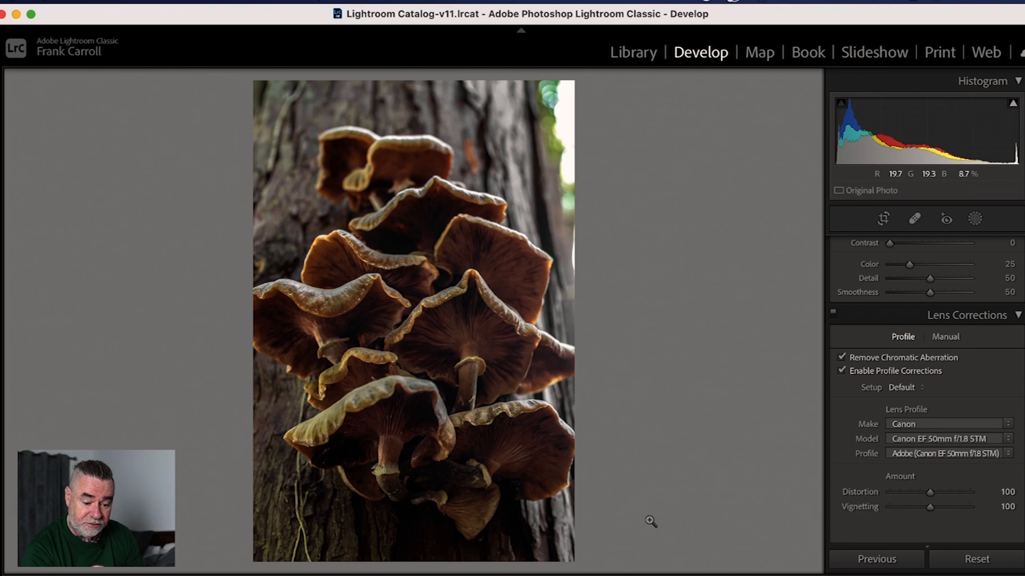
left_click(840, 372)
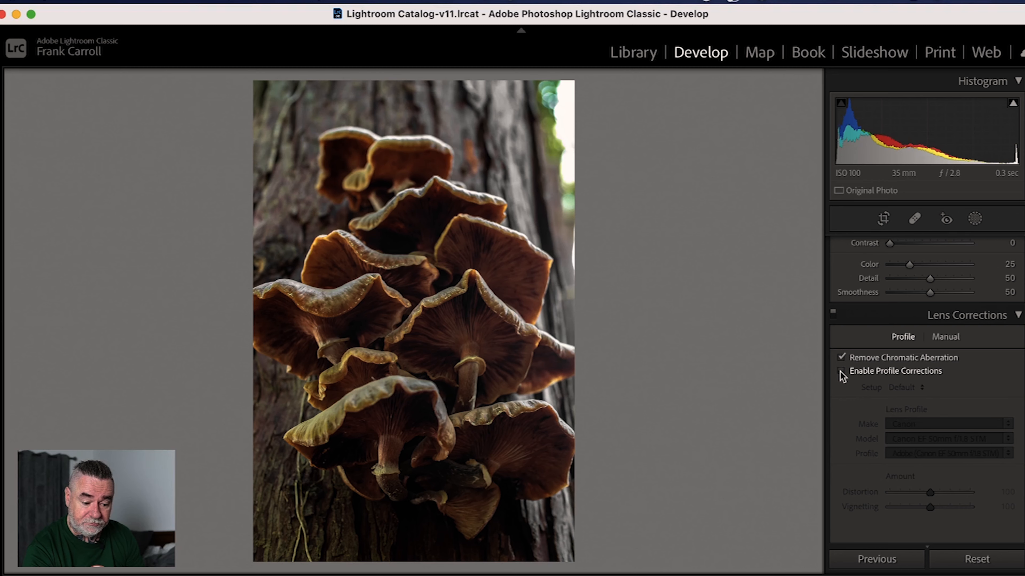
left_click(841, 371)
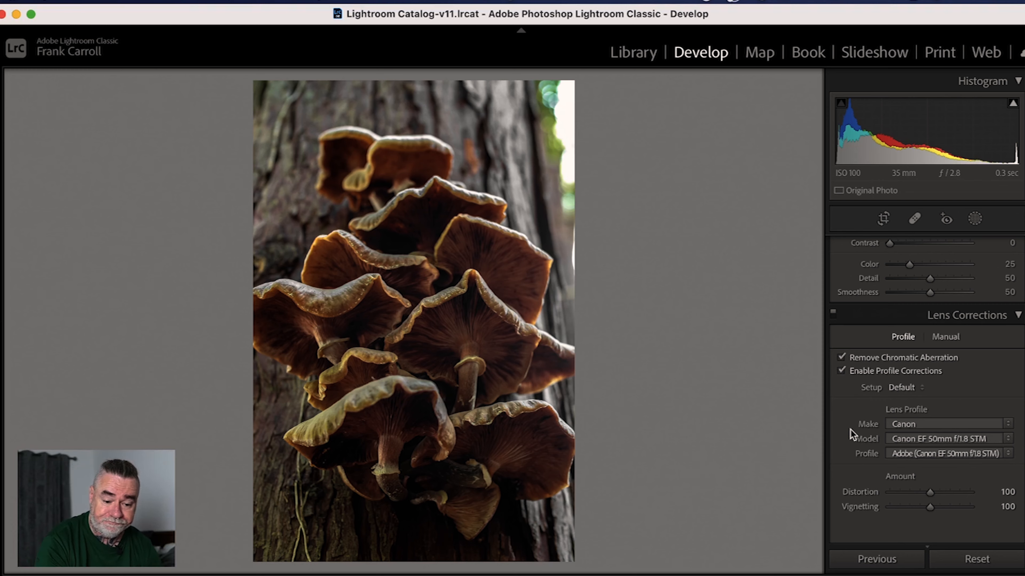
scroll(851, 430, "down", 10)
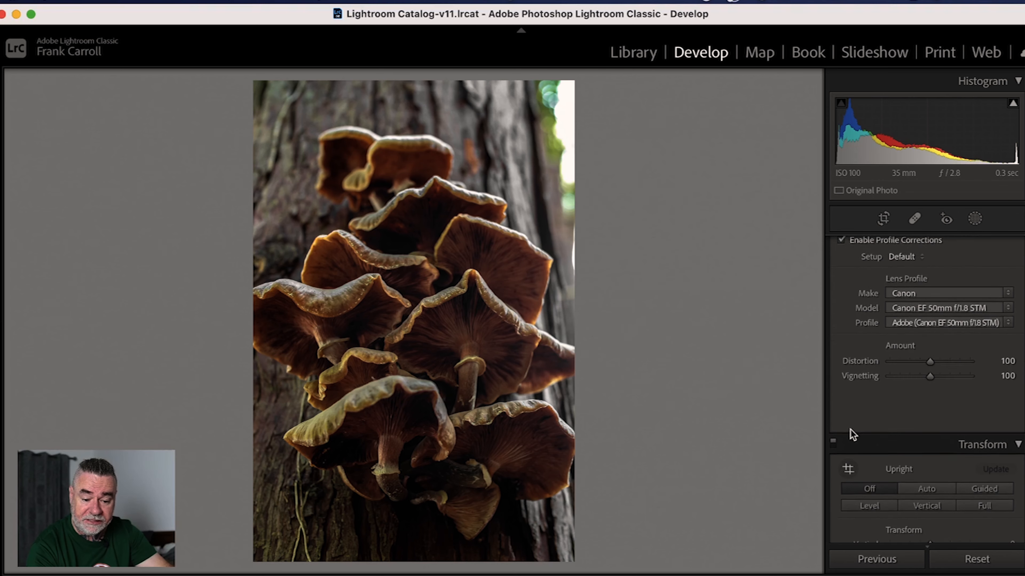
scroll(851, 430, "down", 8)
scroll(850, 430, "up", 14)
scroll(846, 487, "down", 5)
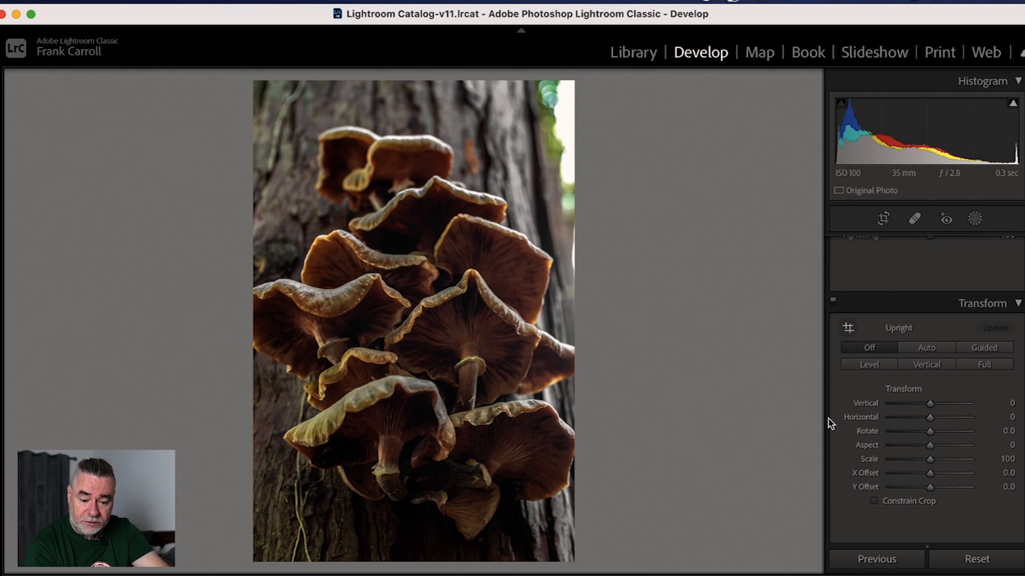
Step: Crop the photo to the 4 x 5 / 8 x 10 aspect ratio, trimming the upper and lower edges equally
left_click(882, 221)
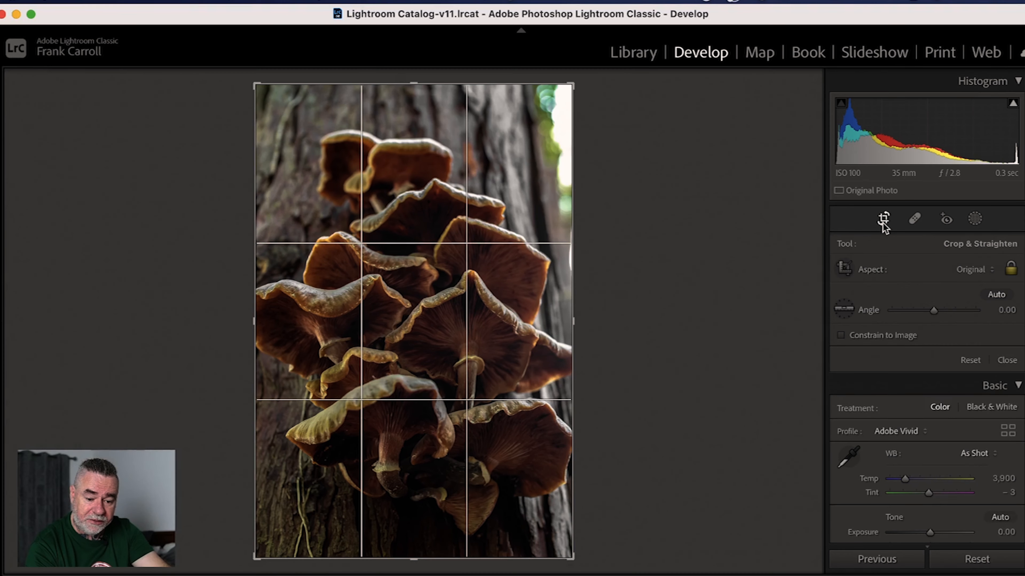
left_click(976, 272)
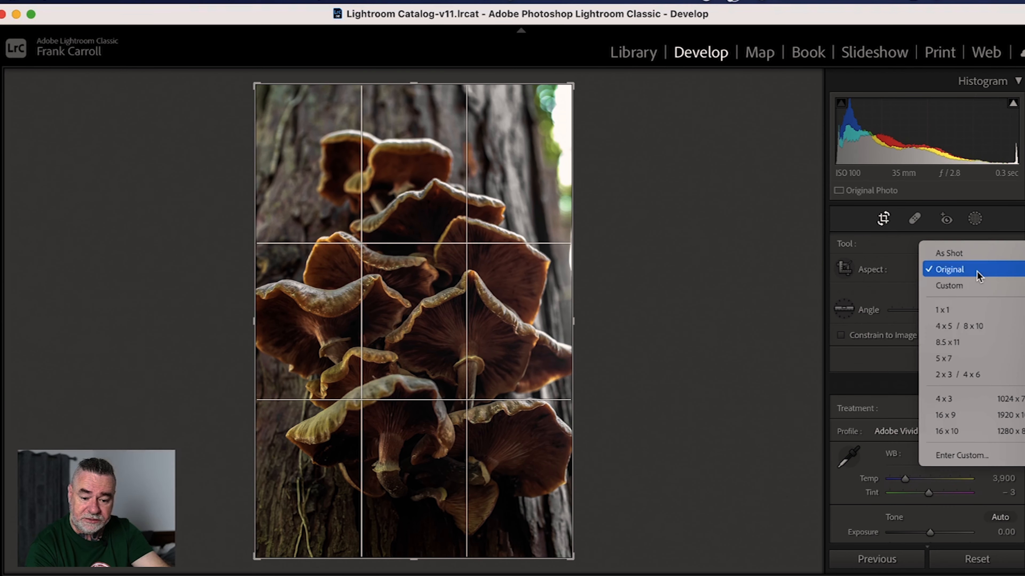
left_click(962, 326)
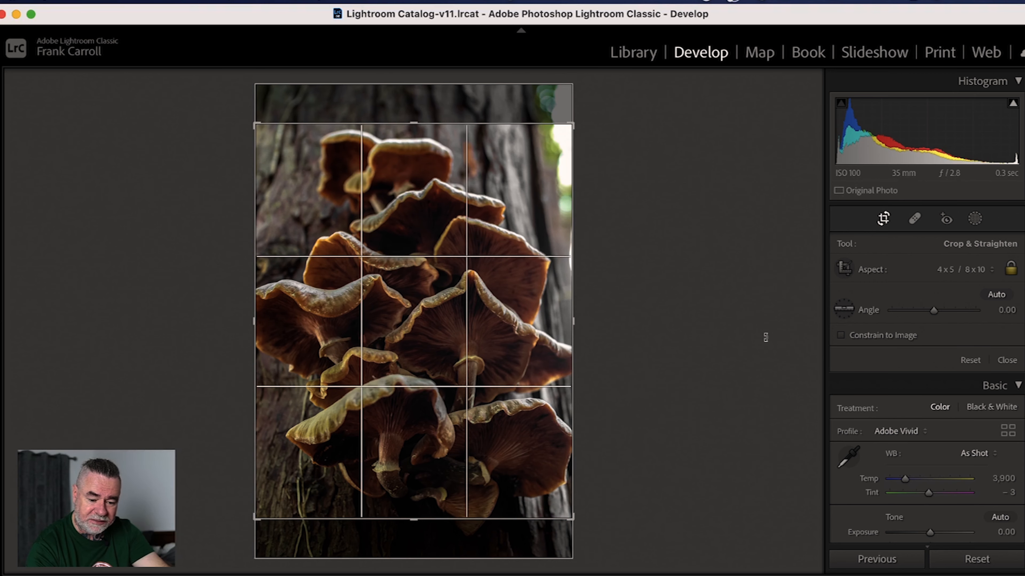
key("Return")
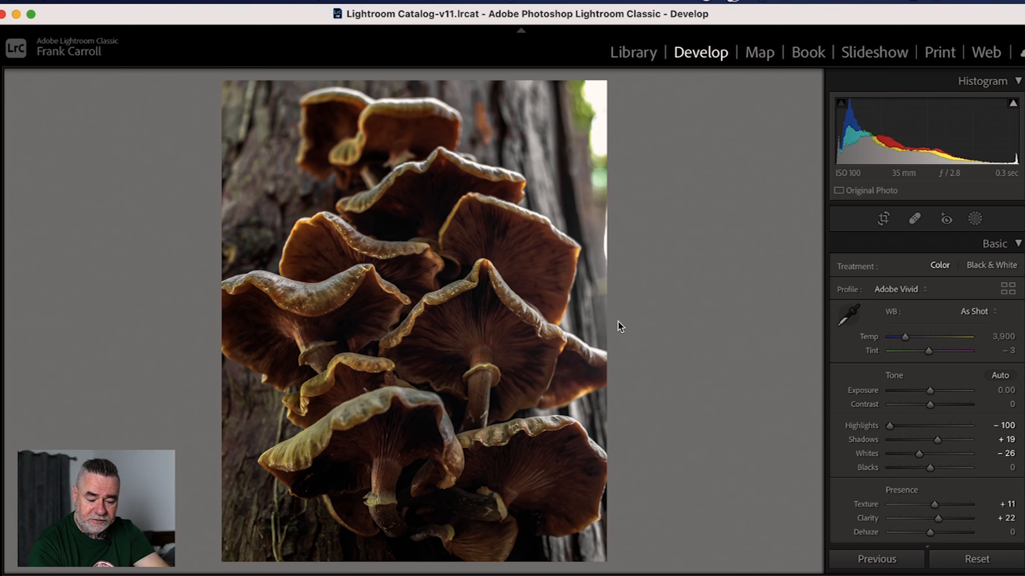
Step: Compare the cropped photo with its unedited version side by side and return to the single view
key("y")
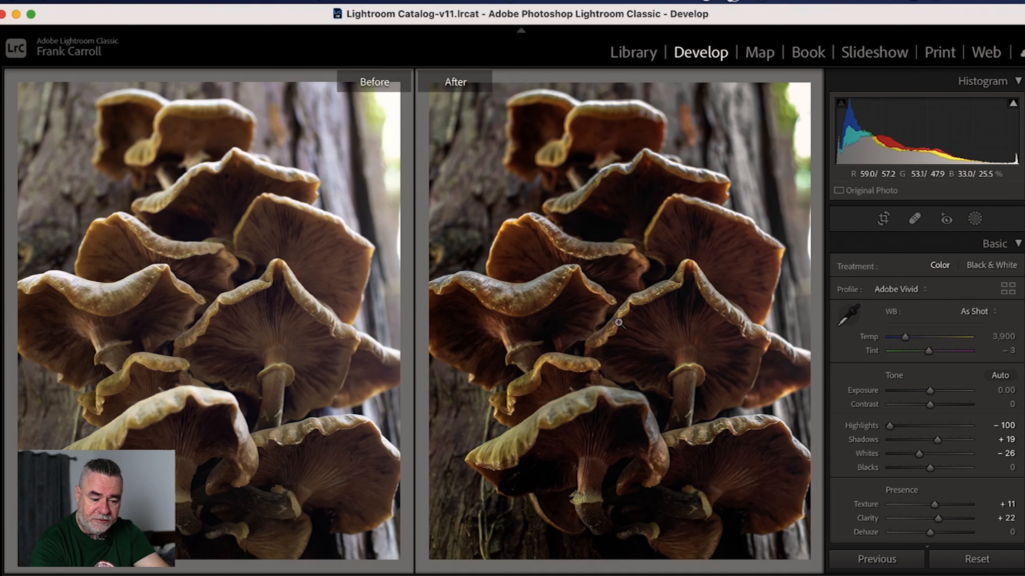
key("y")
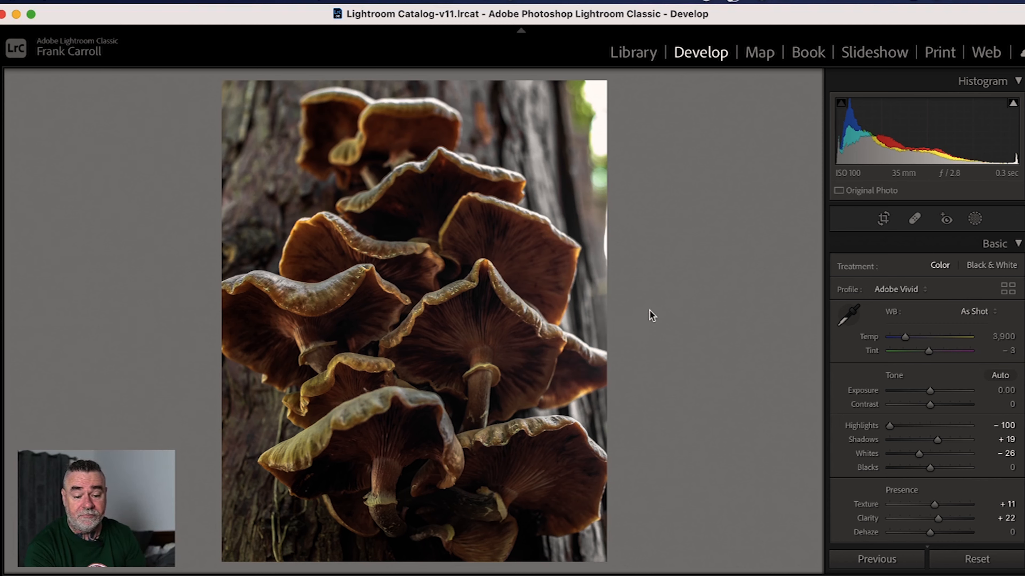
scroll(939, 406, "up", 1)
scroll(939, 406, "down", 1)
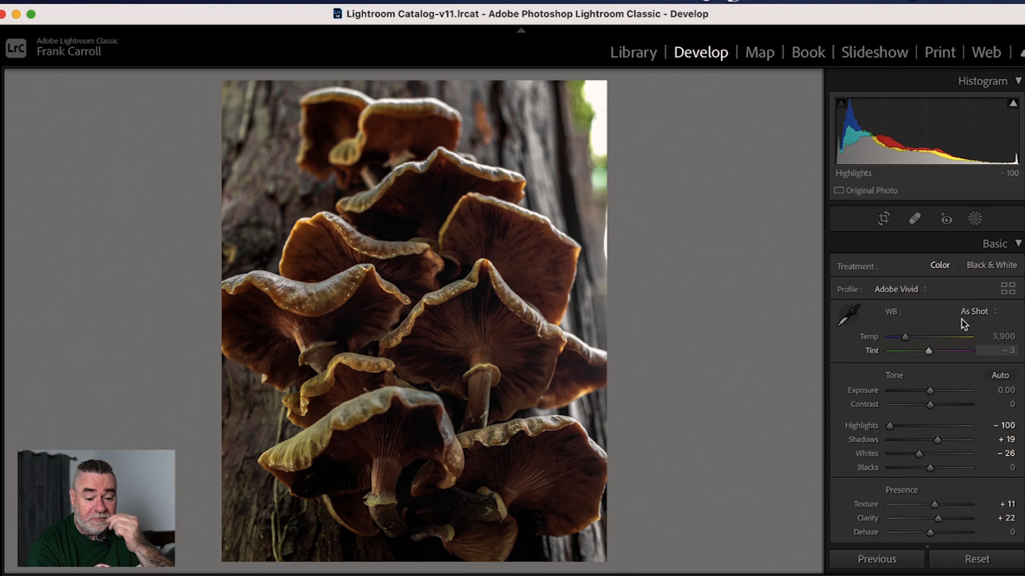
Step: Add a Select Subject mask over the mushrooms and expand the list of masks
left_click(974, 219)
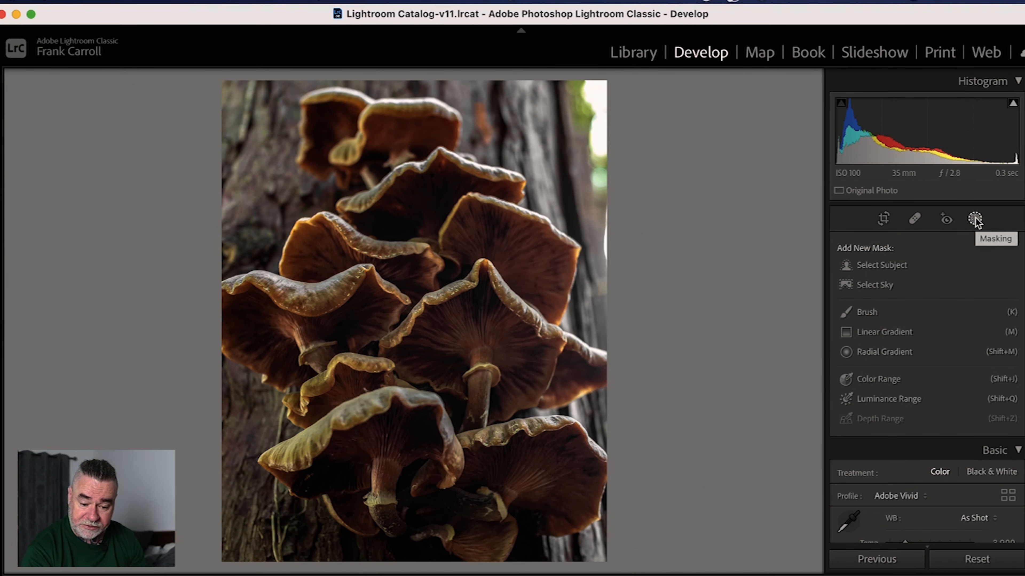
left_click(867, 270)
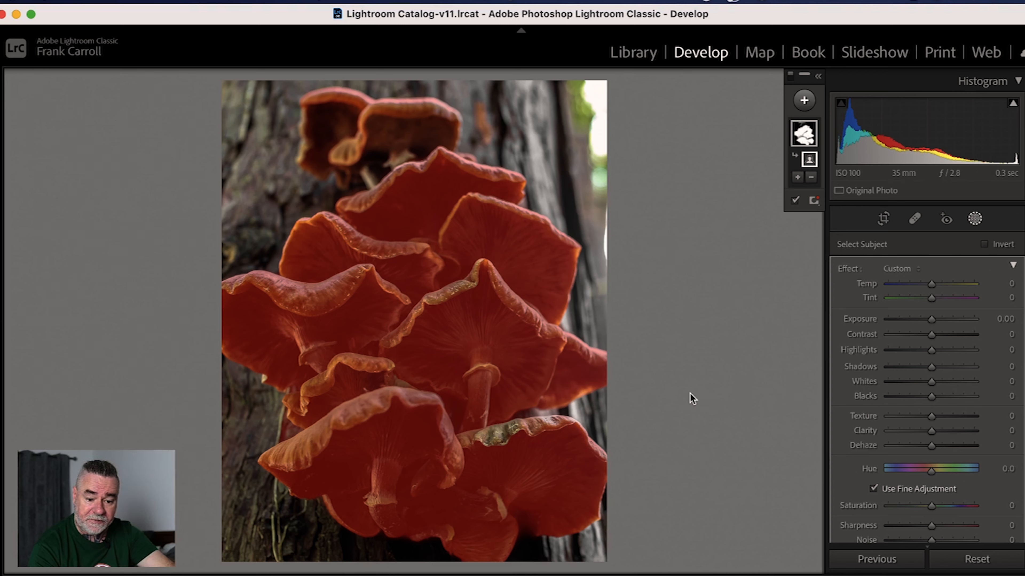
left_click(820, 79)
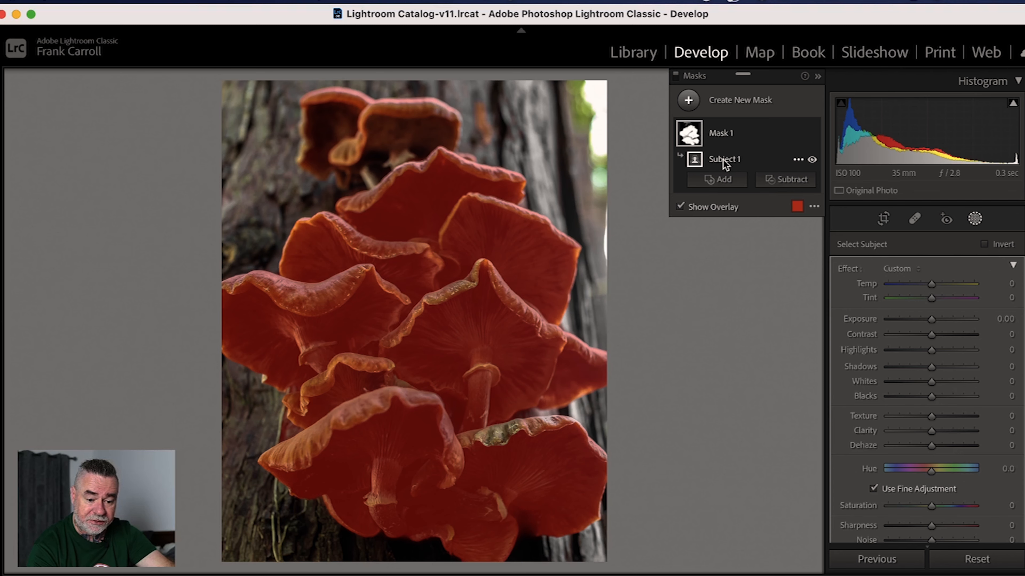
Step: Invert the subject mask and darken the background with Exposure -1.04, Contrast 18, Highlights -87, Shadows -29 and Blacks -7
left_click(798, 160)
left_click(815, 214)
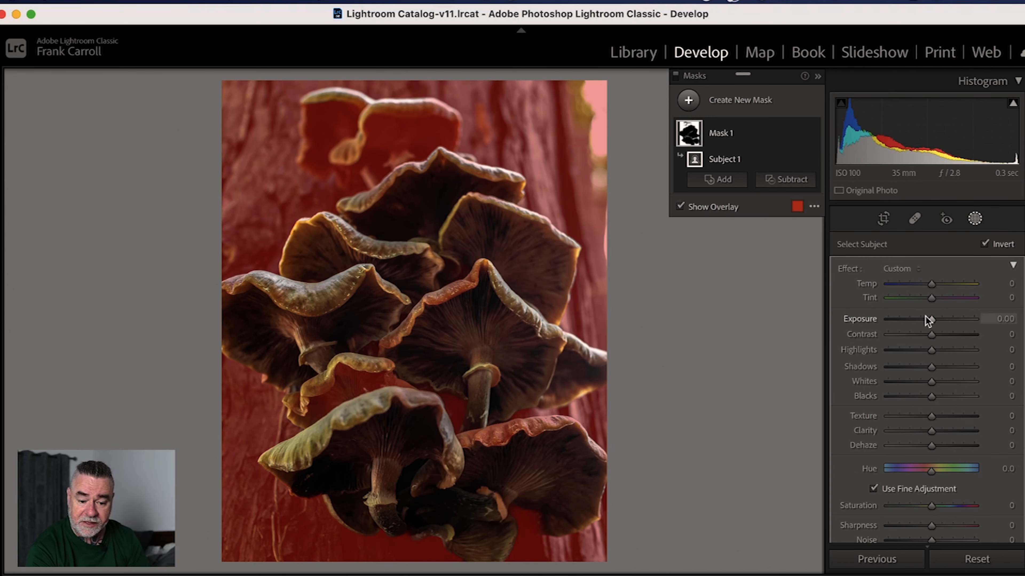
left_click_drag(935, 322, 893, 355)
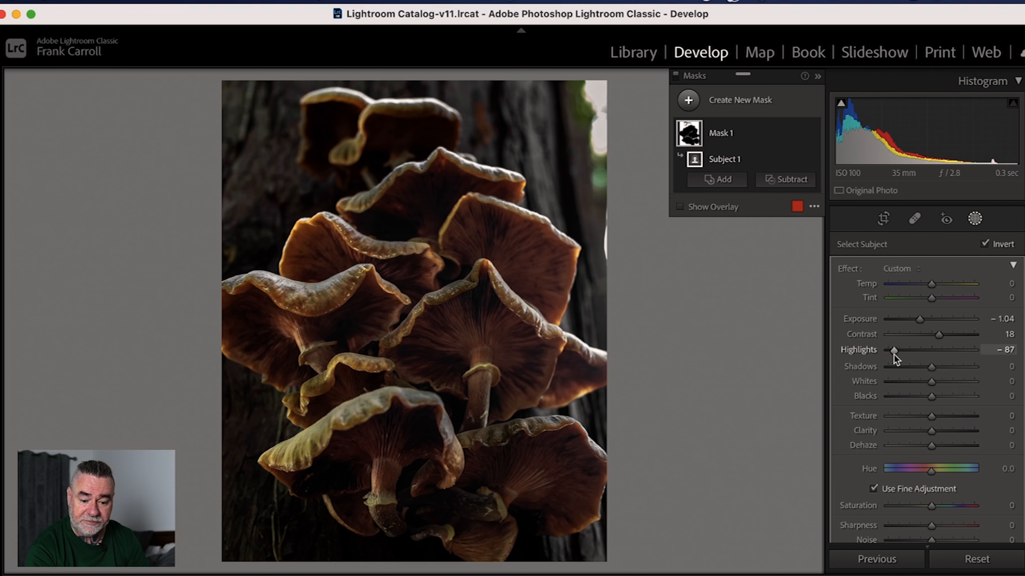
left_click_drag(921, 366, 928, 397)
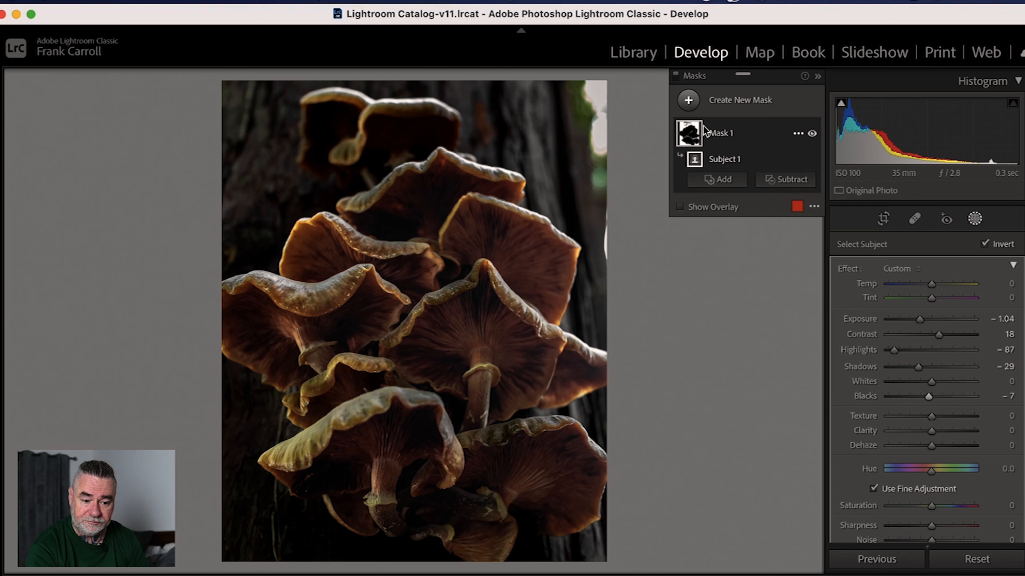
Step: Collapse the list of masks and add a second Select Subject mask over the mushrooms
left_click(689, 101)
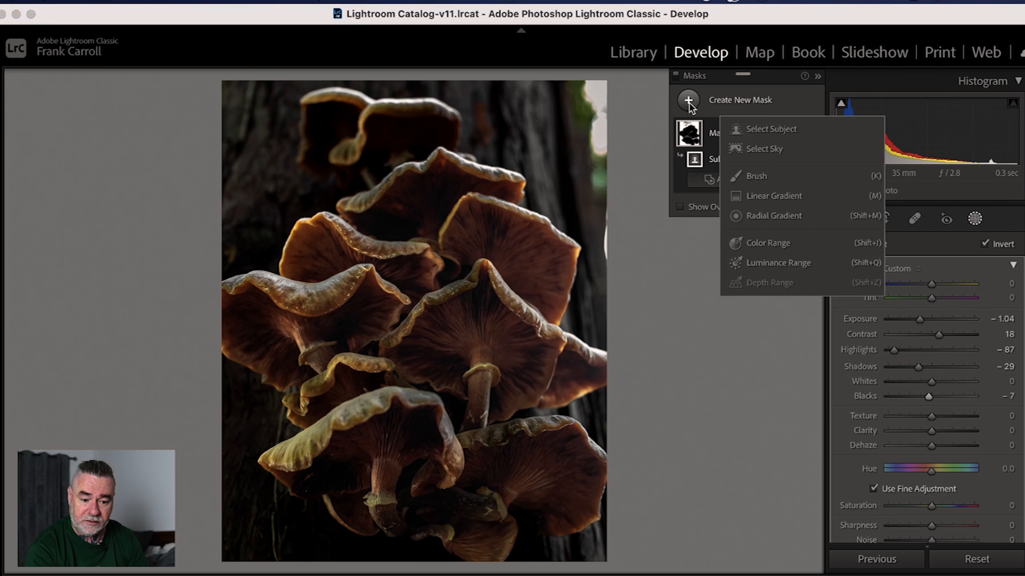
left_click(689, 103)
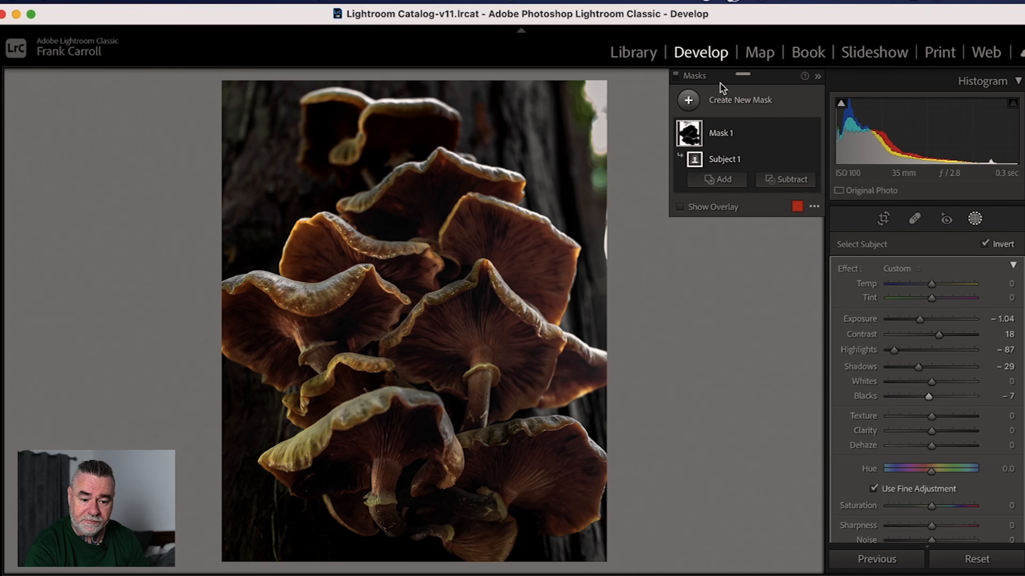
left_click(817, 77)
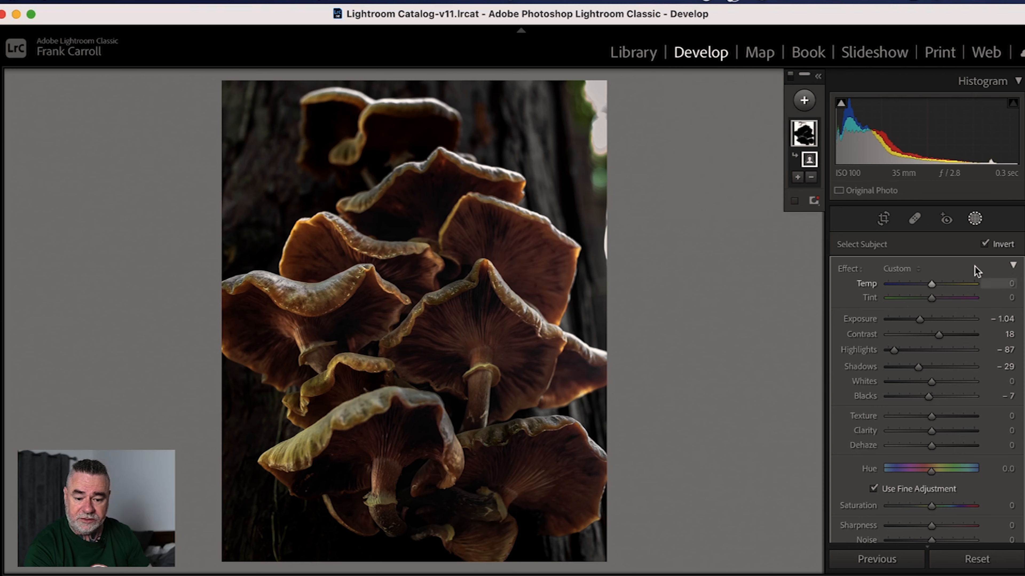
left_click(975, 219)
left_click(974, 220)
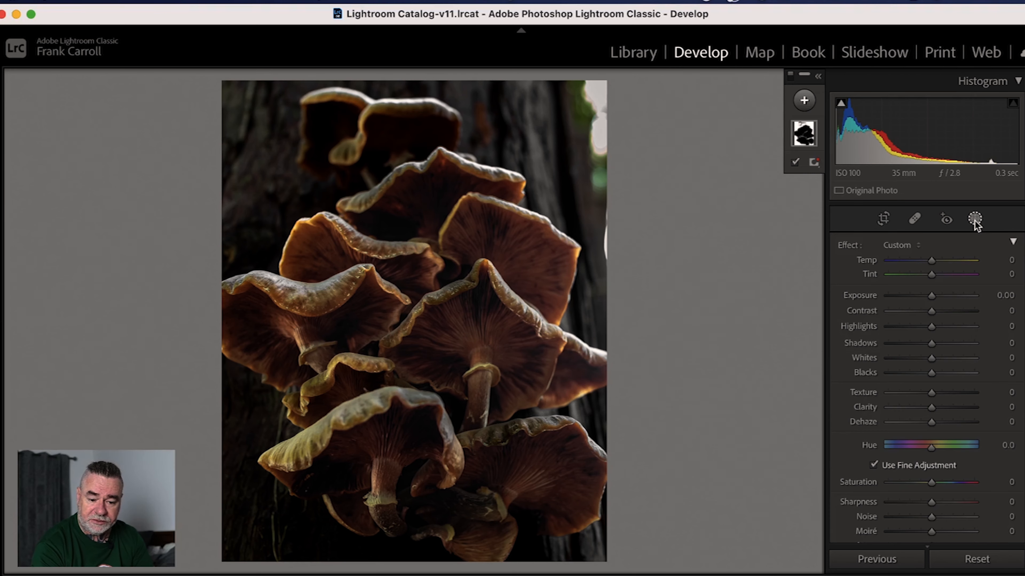
left_click(803, 100)
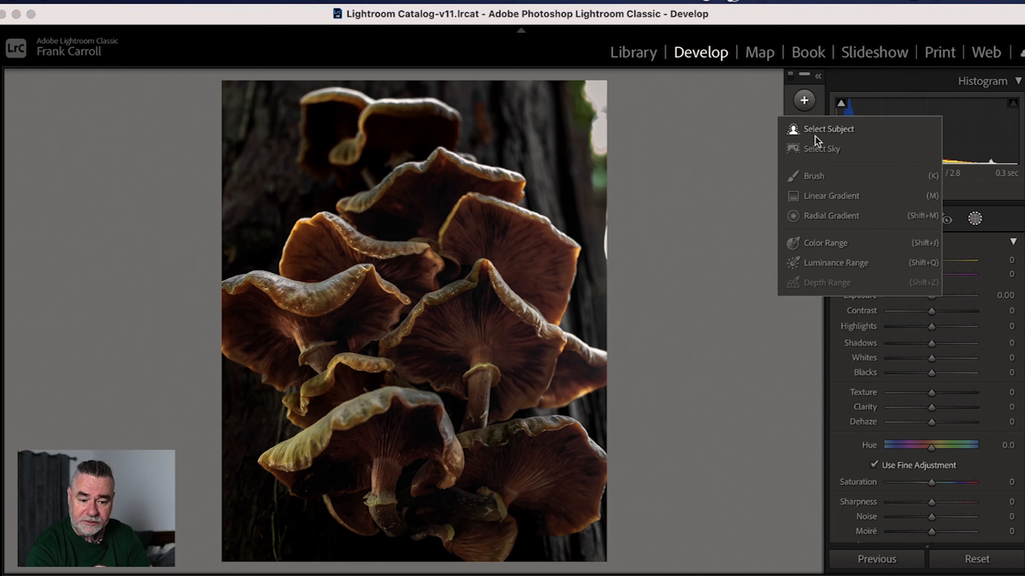
left_click(823, 132)
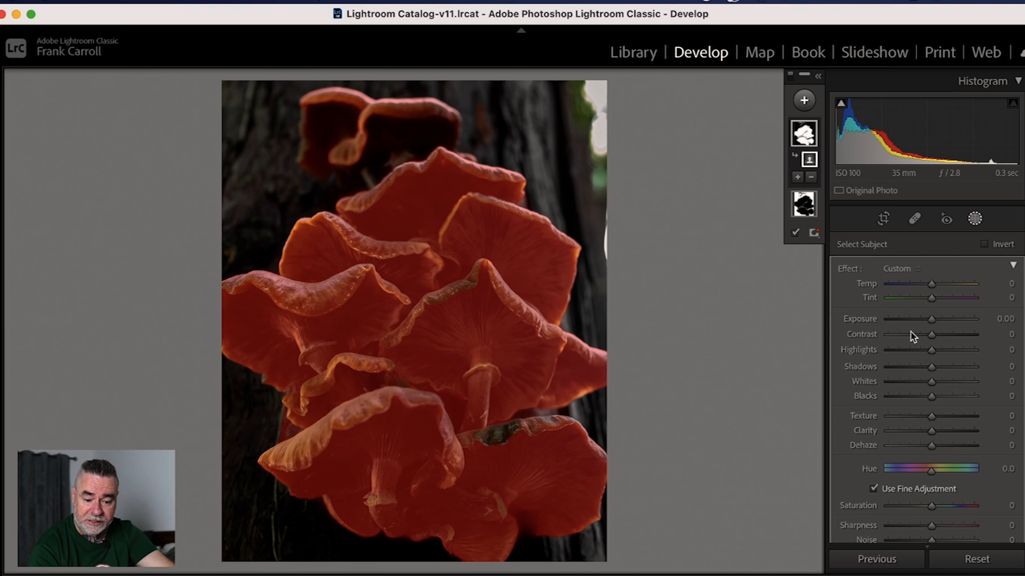
Step: Brighten the mushrooms in the new subject mask with Exposure 0.39, Contrast 13, Highlights 31 and Whites -12
left_click_drag(928, 320, 934, 320)
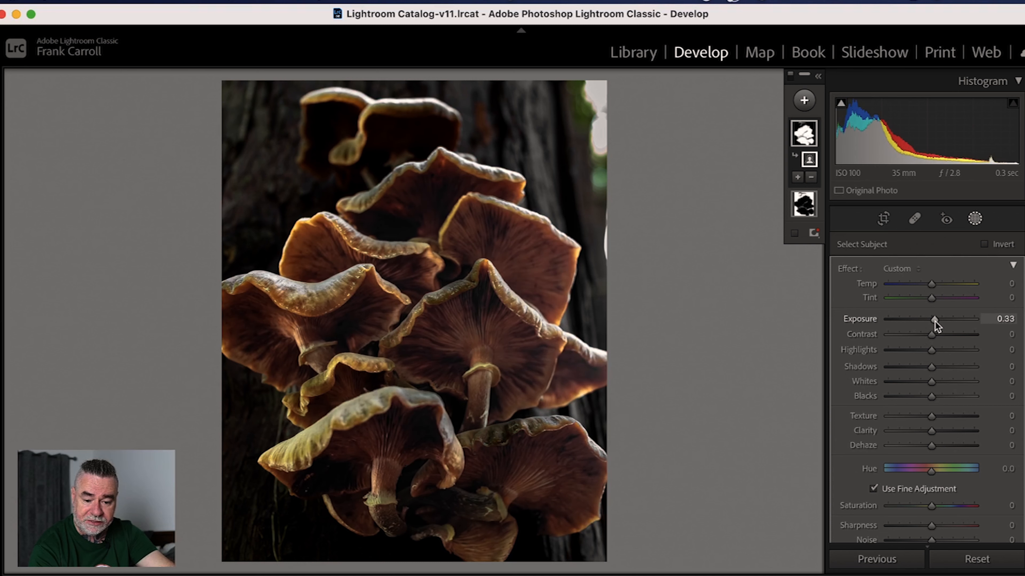
mouse_move(932, 350)
left_mouse_down()
mouse_move(942, 348)
mouse_move(913, 351)
mouse_move(944, 349)
mouse_move(943, 337)
left_mouse_up()
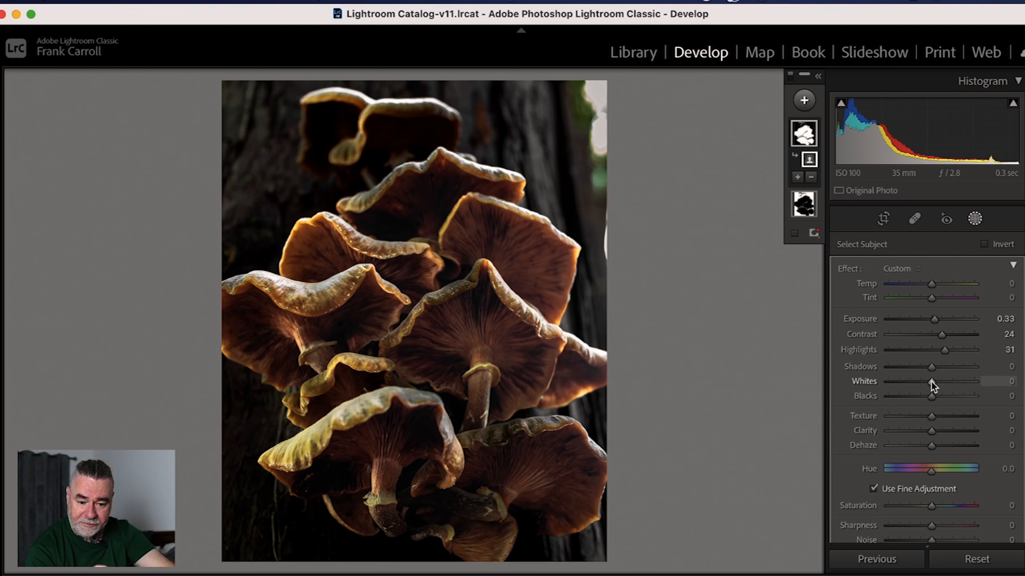
left_click_drag(931, 381, 924, 381)
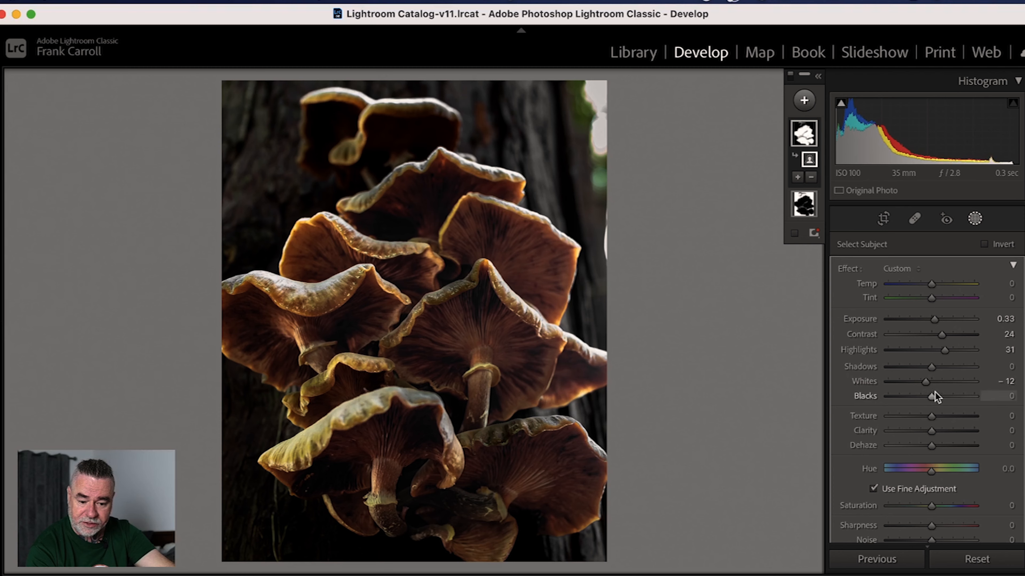
left_click_drag(942, 335, 937, 324)
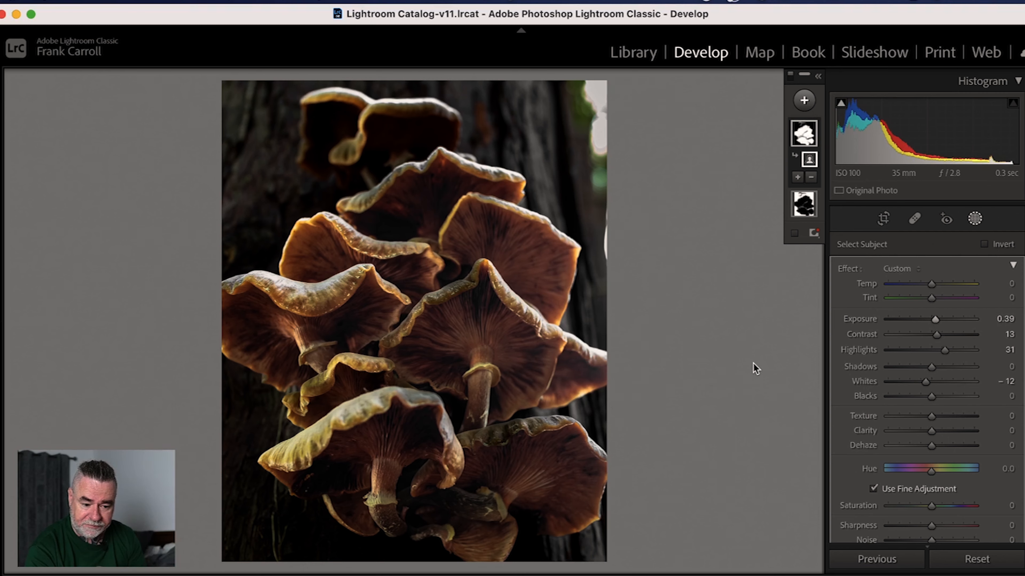
Step: Leave masking, compare the masked edit with the unedited photo side by side and return to the single view
left_click(975, 218)
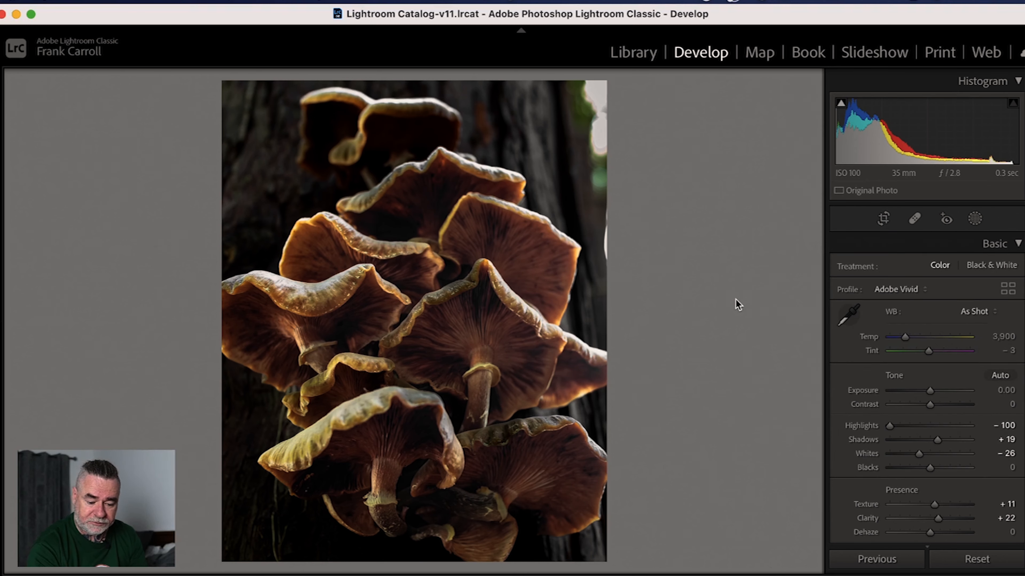
key("y")
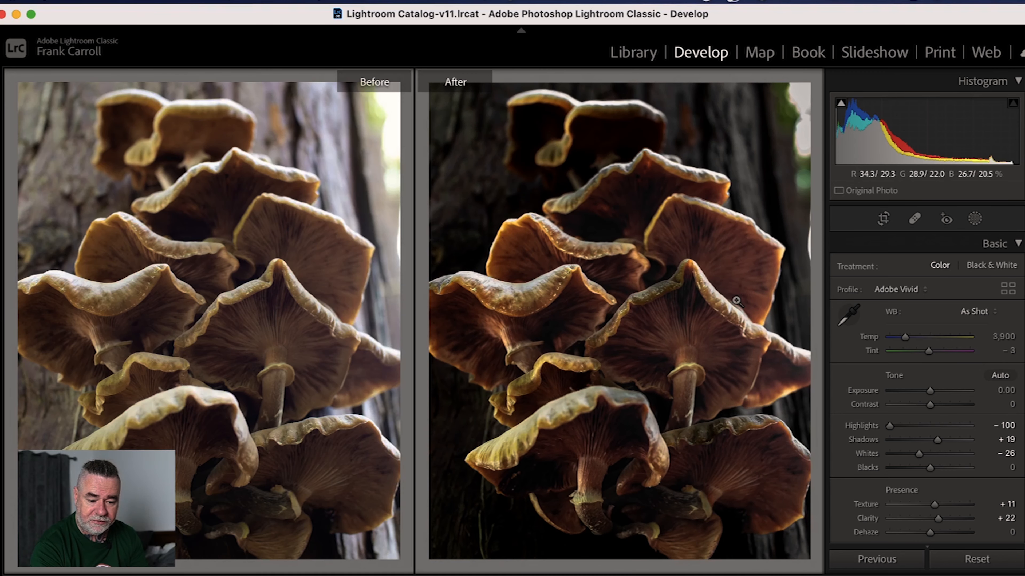
key("y")
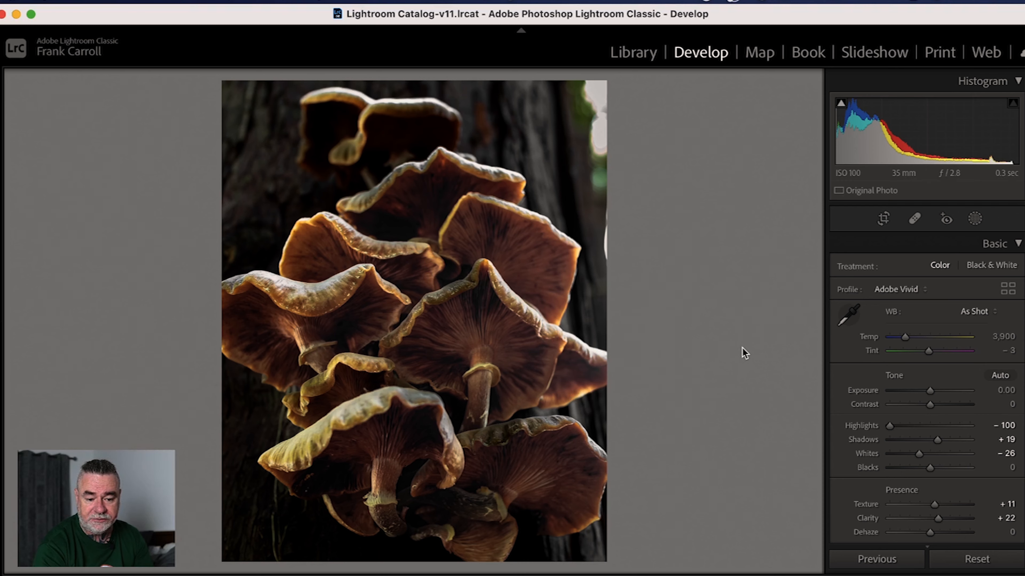
Step: Add a linear gradient mask fading down from the photo's upper edge and set its Exposure to -0.63
left_click(974, 218)
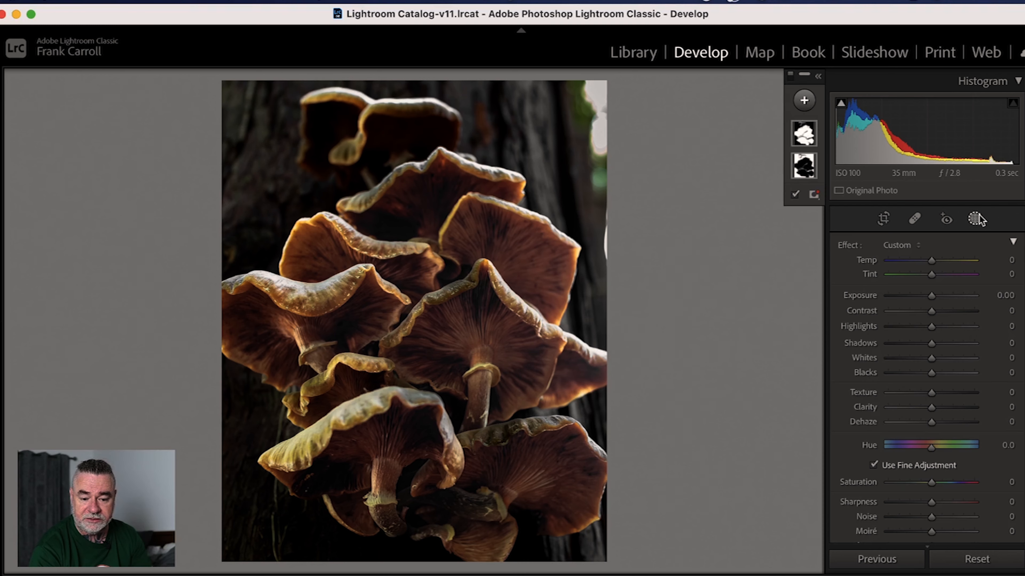
left_click(804, 103)
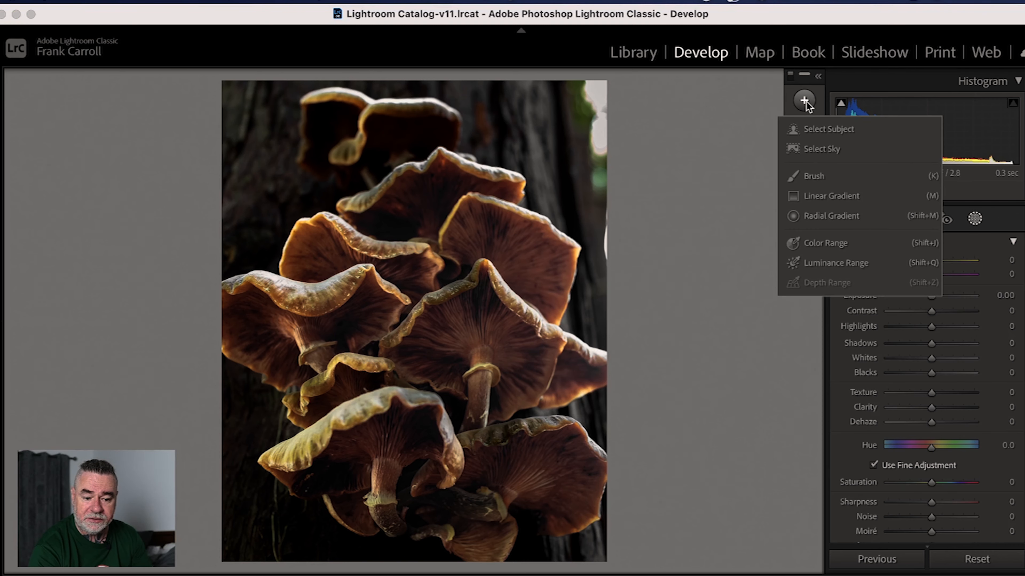
left_click(821, 196)
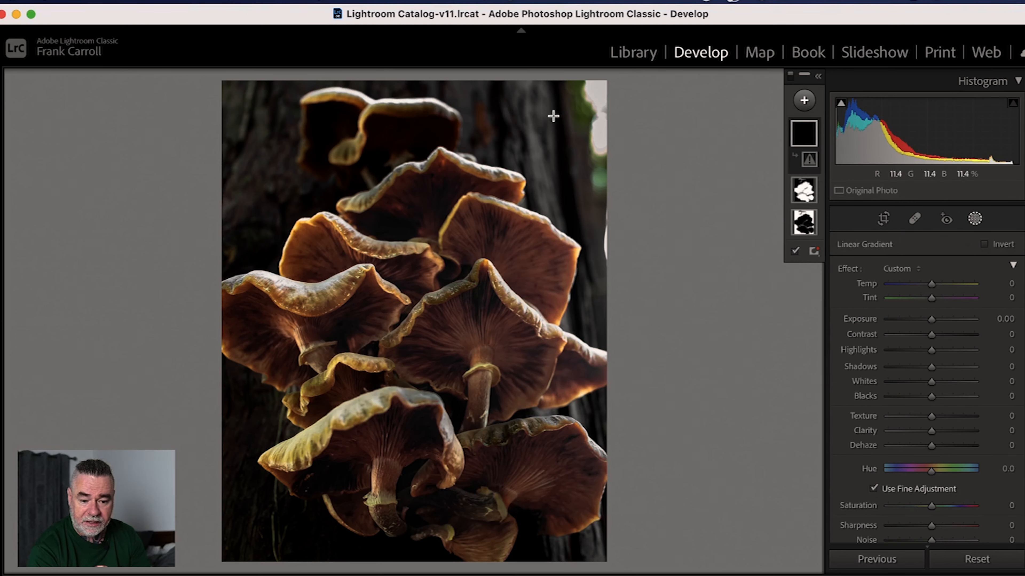
left_click_drag(542, 112, 531, 206)
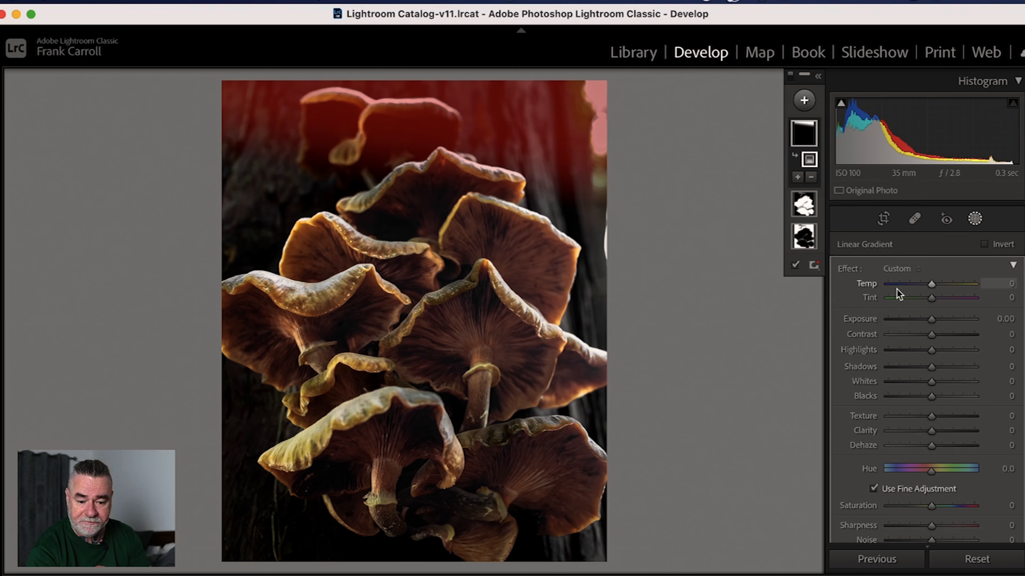
left_click_drag(929, 320, 923, 320)
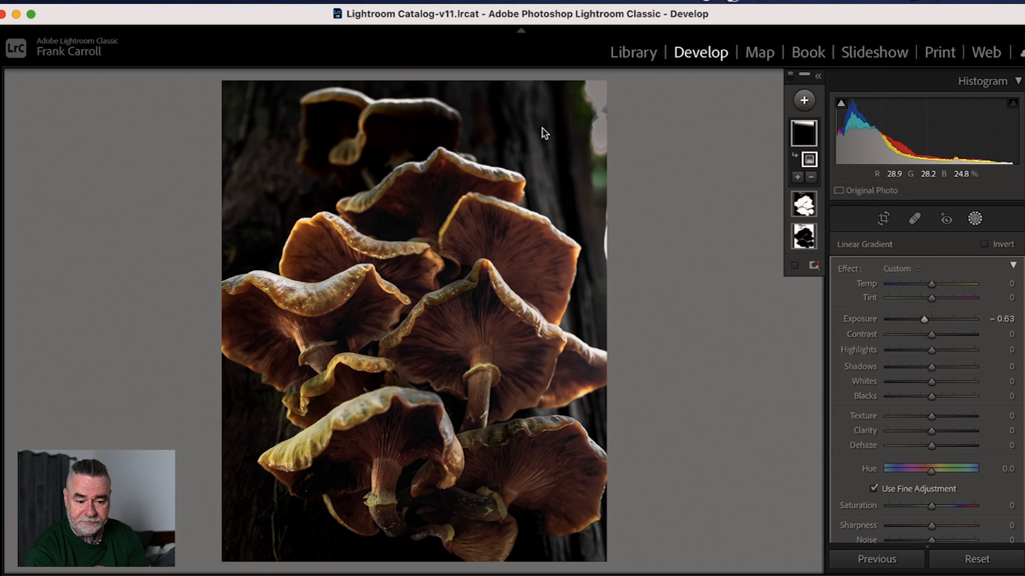
Step: Tilt and extend the upper linear gradient so its darkening fades diagonally from the photo's upper right corner
left_click_drag(508, 205, 487, 250)
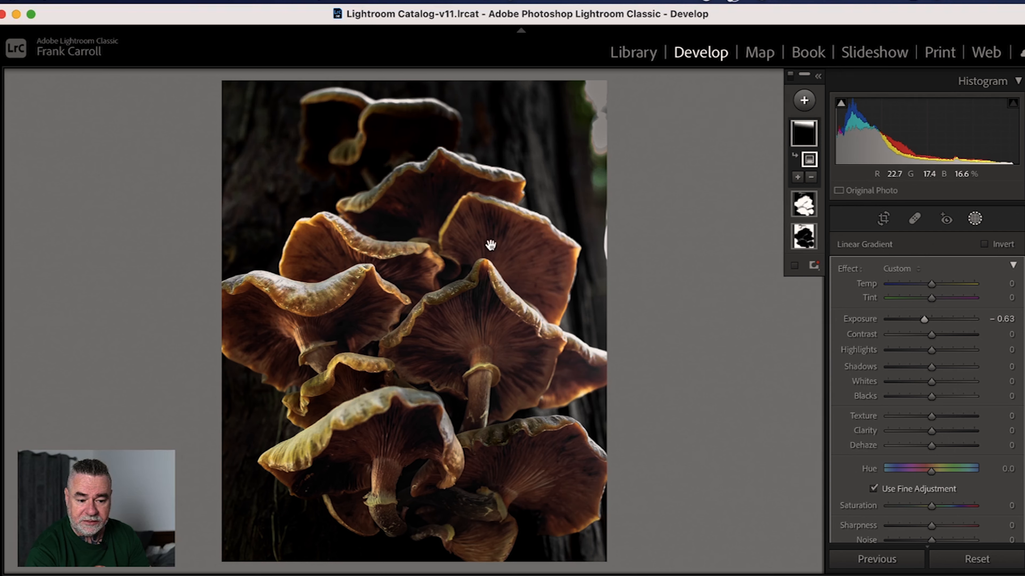
left_click_drag(590, 196, 590, 210)
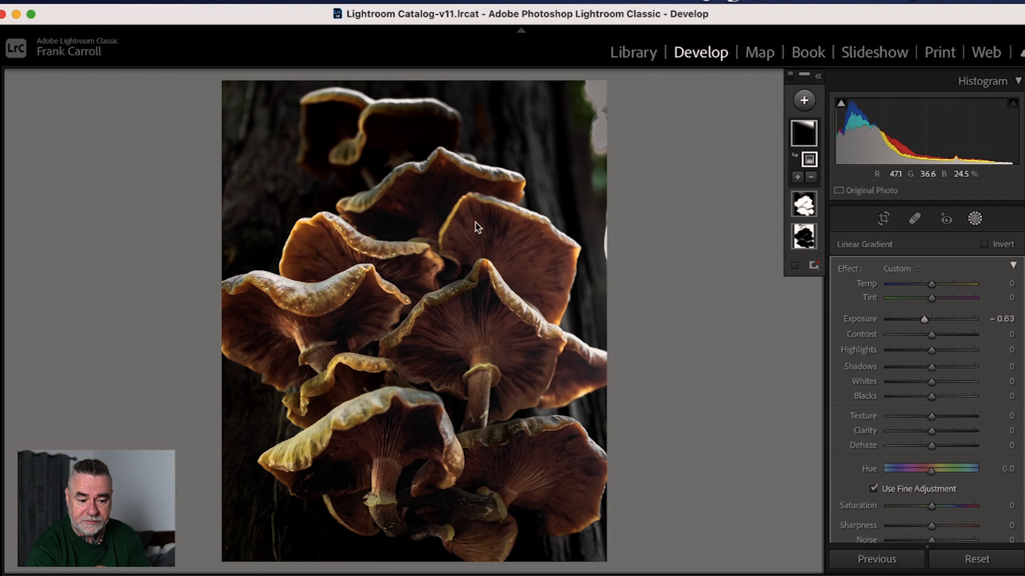
left_click_drag(501, 246, 484, 270)
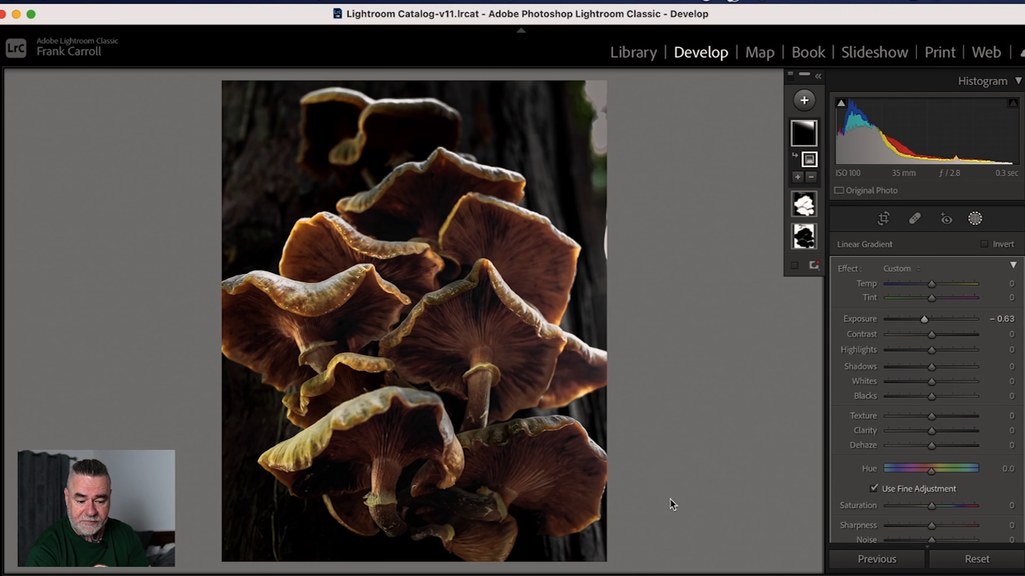
Step: Add a linear gradient mask fading up from the photo's lower right area, set its Exposure to -0.86 and leave masking
left_click(803, 102)
left_click(819, 197)
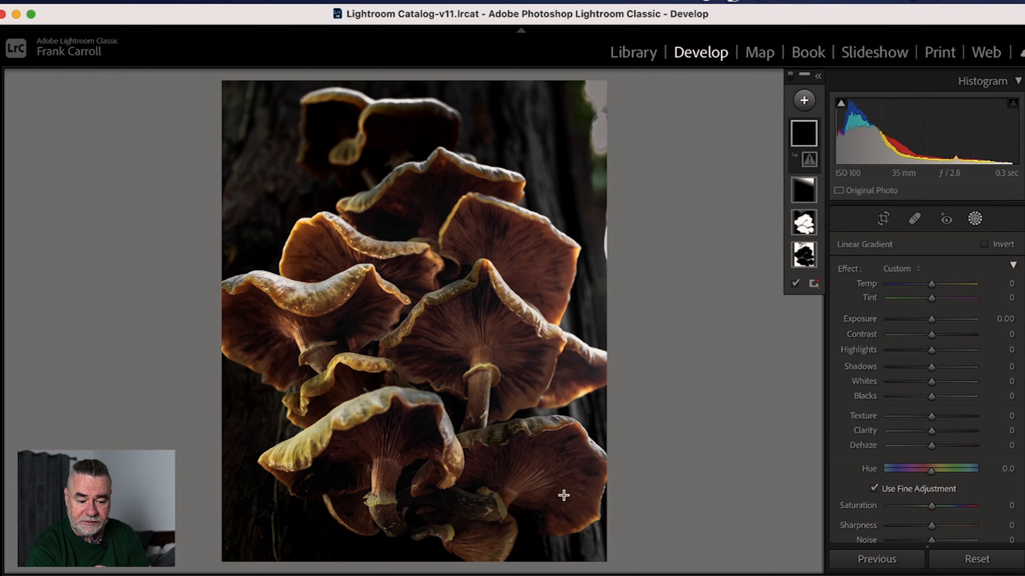
left_click_drag(555, 502, 552, 420)
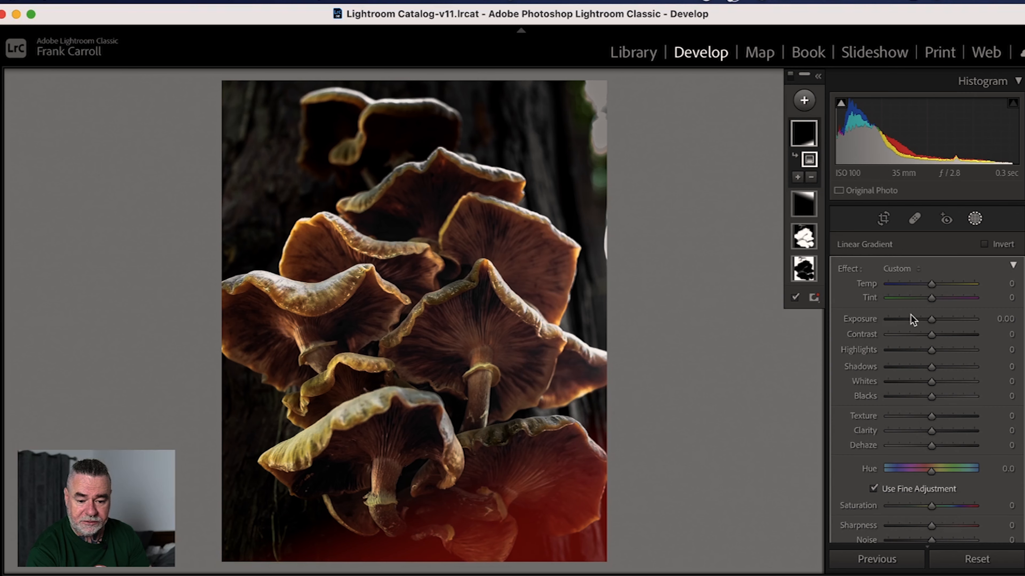
left_click_drag(930, 319, 920, 320)
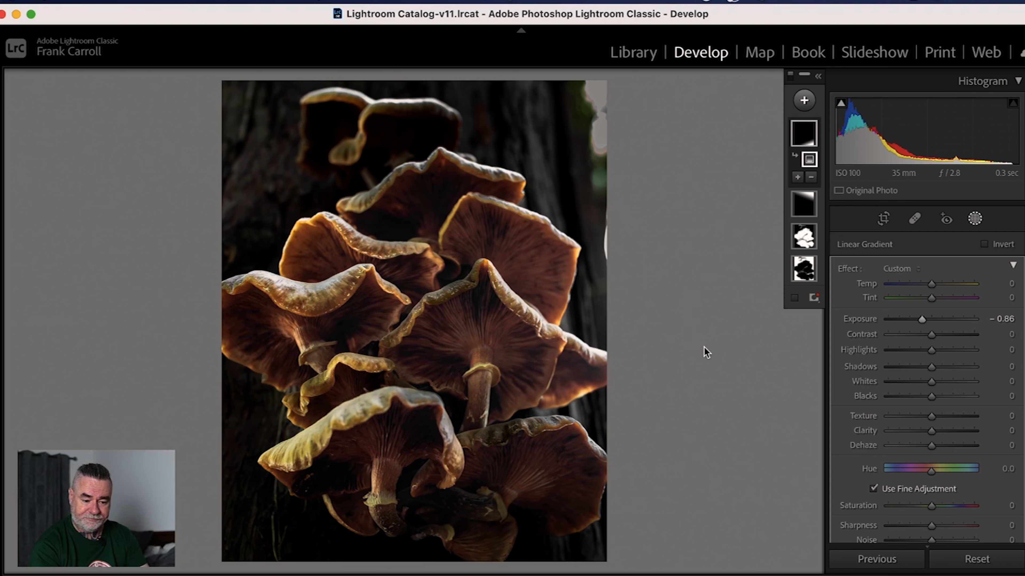
left_click(975, 219)
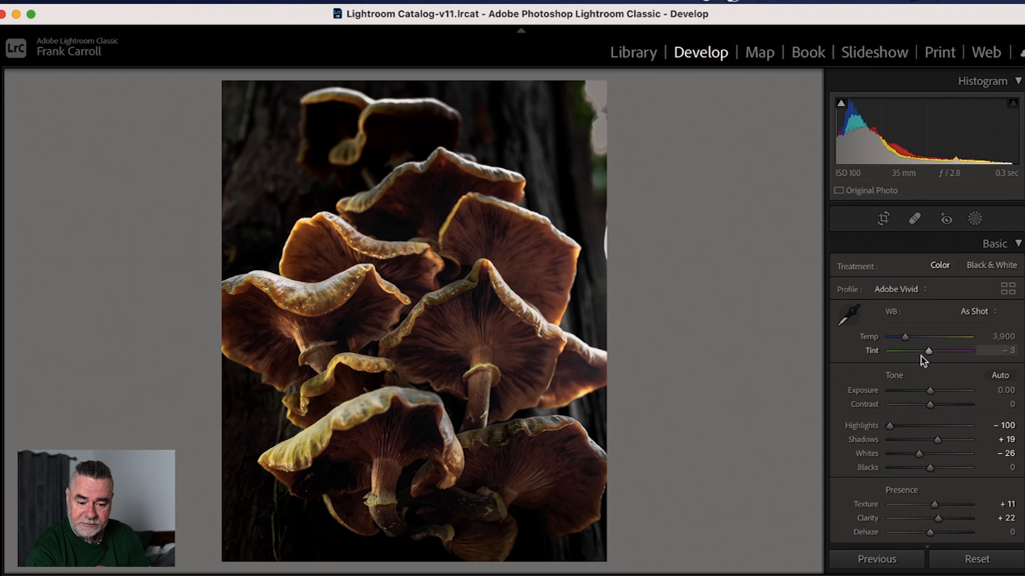
Step: Fine-tune the whole photo with Exposure +0.10, Contrast +15, Dehaze +10 and Texture +5
left_click_drag(931, 392, 937, 407)
scroll(900, 429, "down", 3)
scroll(900, 430, "down", 1)
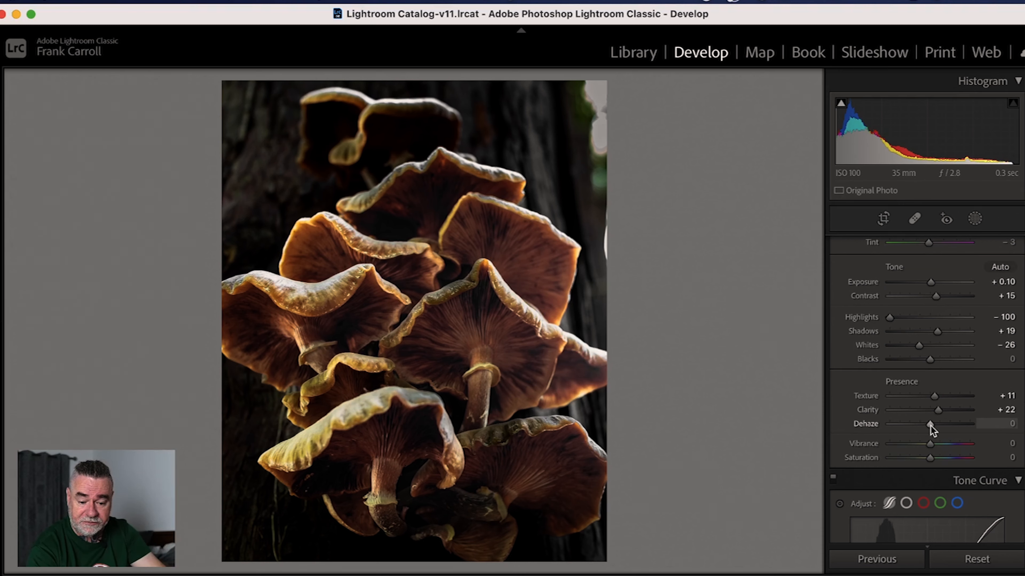
mouse_move(931, 426)
left_mouse_down()
mouse_move(883, 430)
mouse_move(1000, 427)
mouse_move(935, 429)
left_mouse_up()
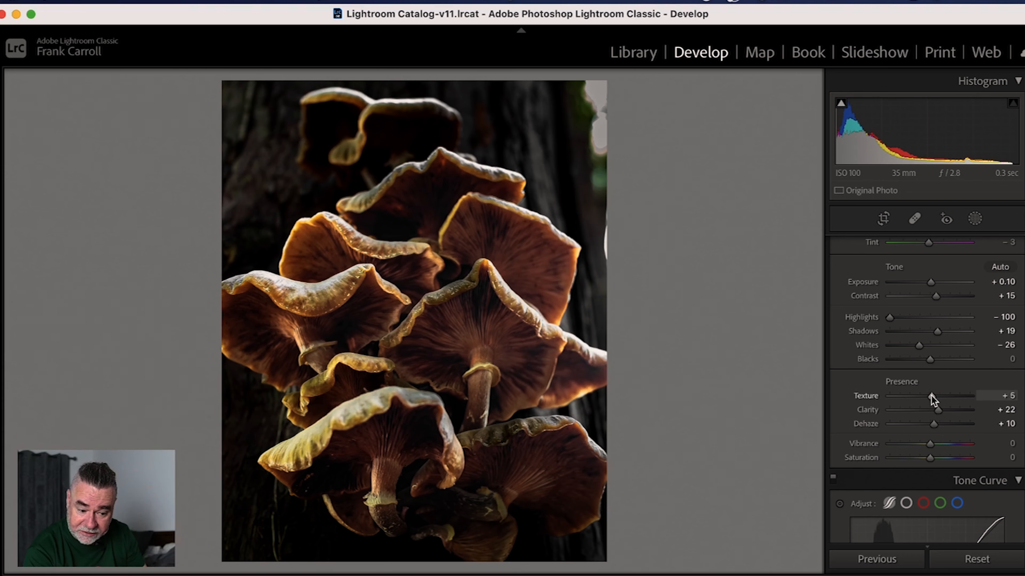
Step: Review the global develop settings and set the photo's Vibrance to +10
scroll(839, 399, "down", 1)
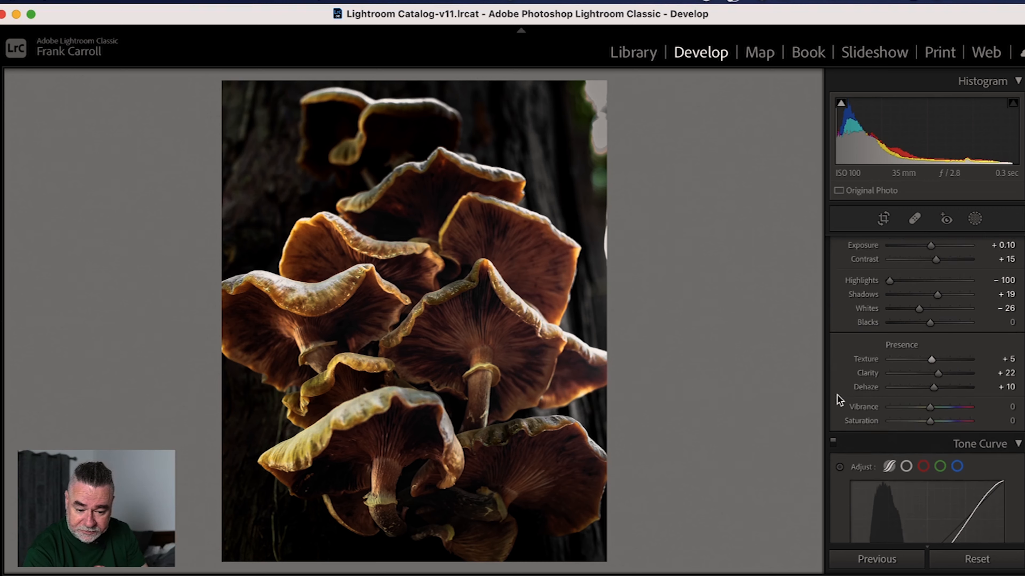
scroll(839, 400, "down", 10)
scroll(838, 399, "down", 4)
scroll(838, 399, "up", 15)
scroll(839, 399, "down", 5)
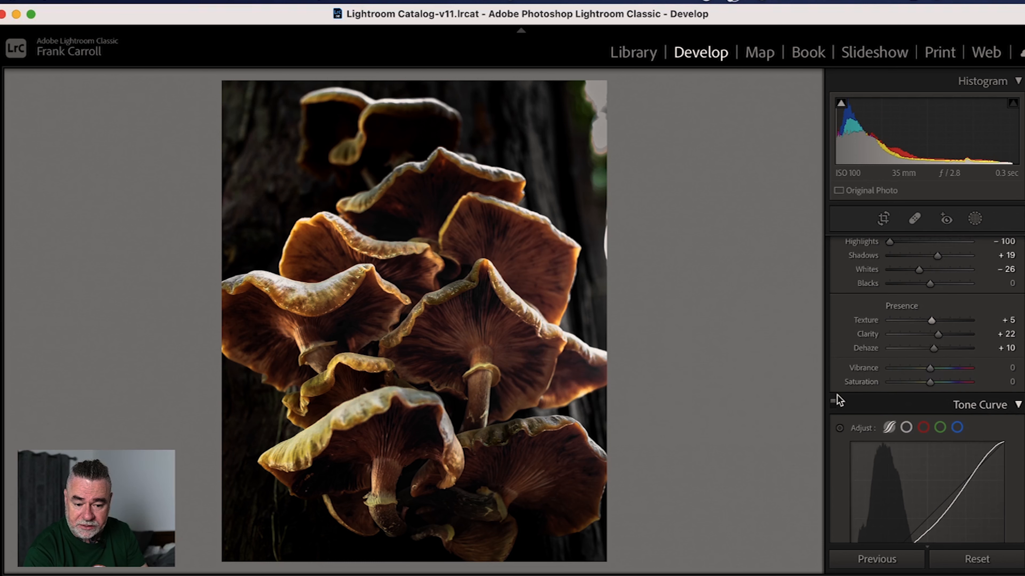
scroll(838, 399, "up", 7)
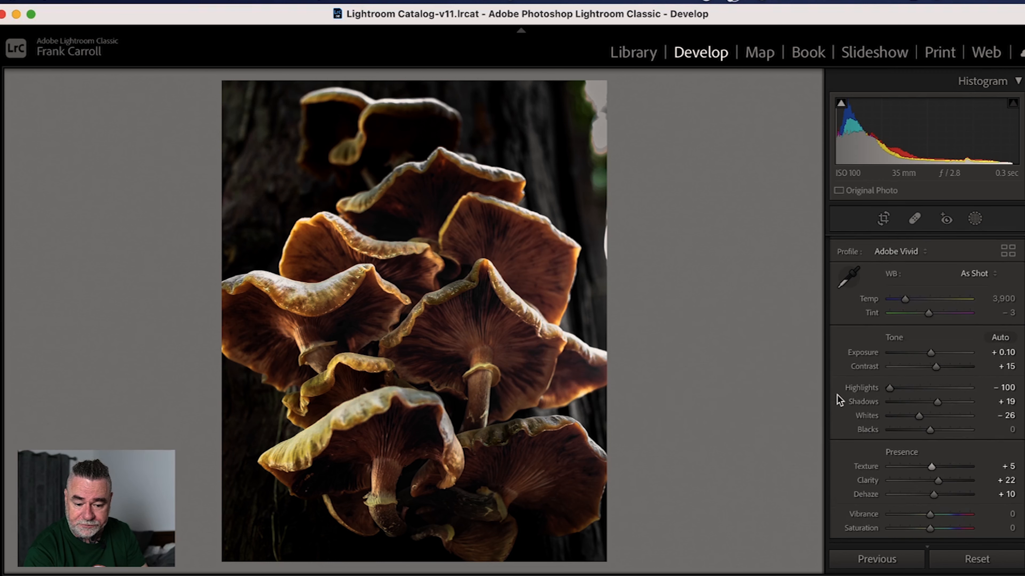
scroll(839, 399, "down", 10)
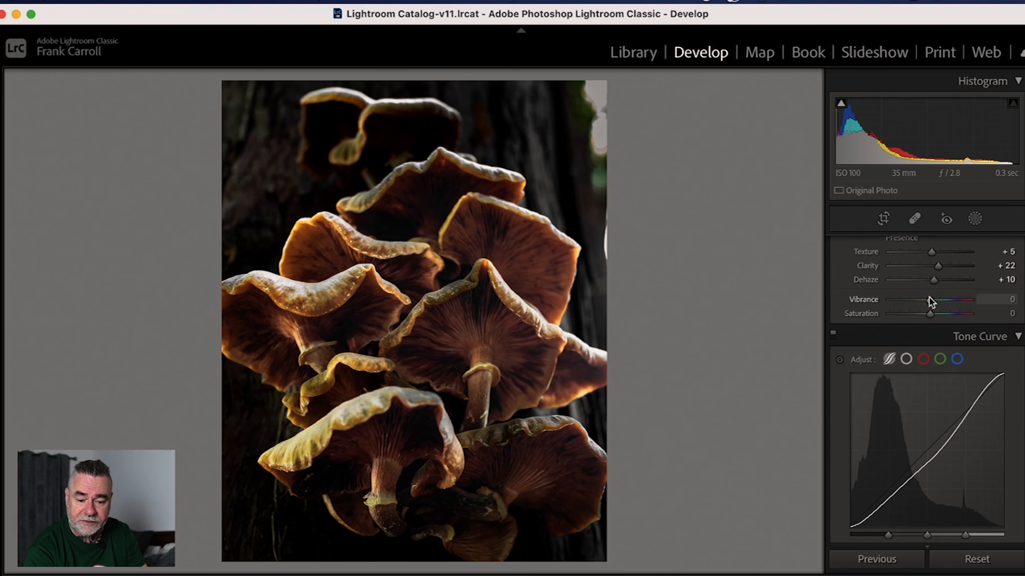
mouse_move(932, 297)
left_mouse_down()
mouse_move(952, 299)
mouse_move(933, 301)
left_mouse_up()
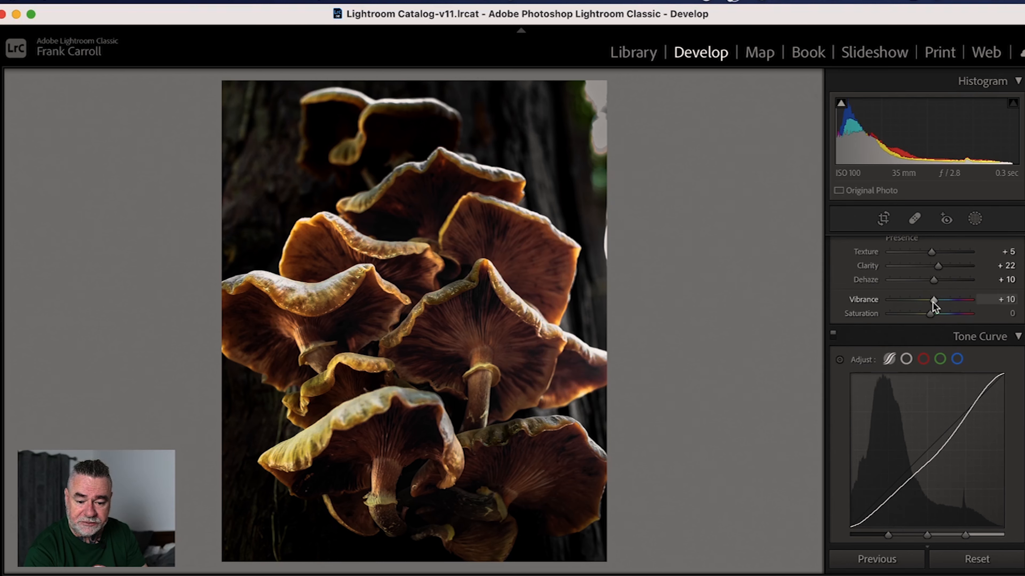
Step: Set the photo's Vibrance to +14 and Saturation to -2, and compare the result with the before version
left_click_drag(933, 302, 935, 301)
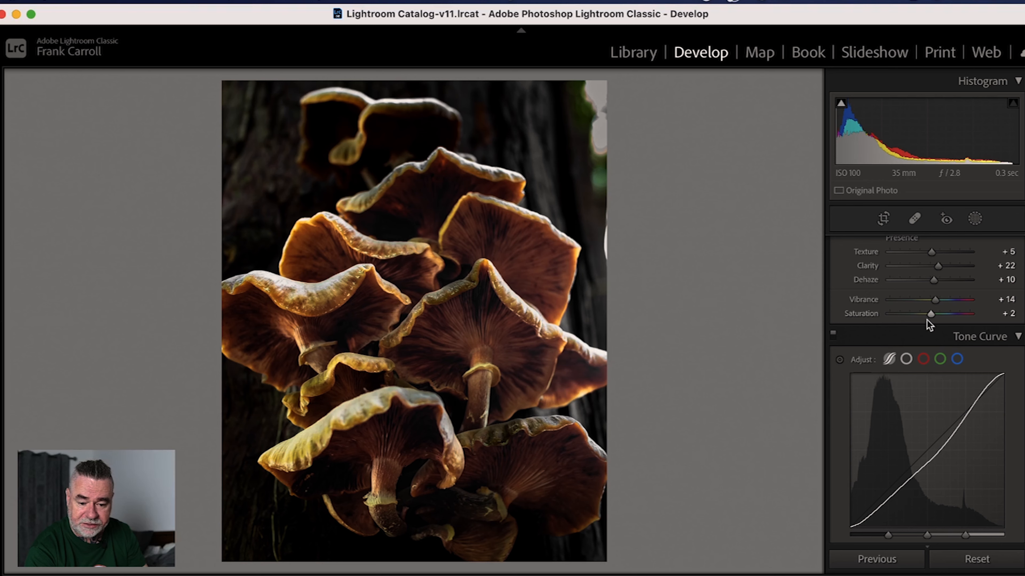
left_click_drag(931, 317, 928, 318)
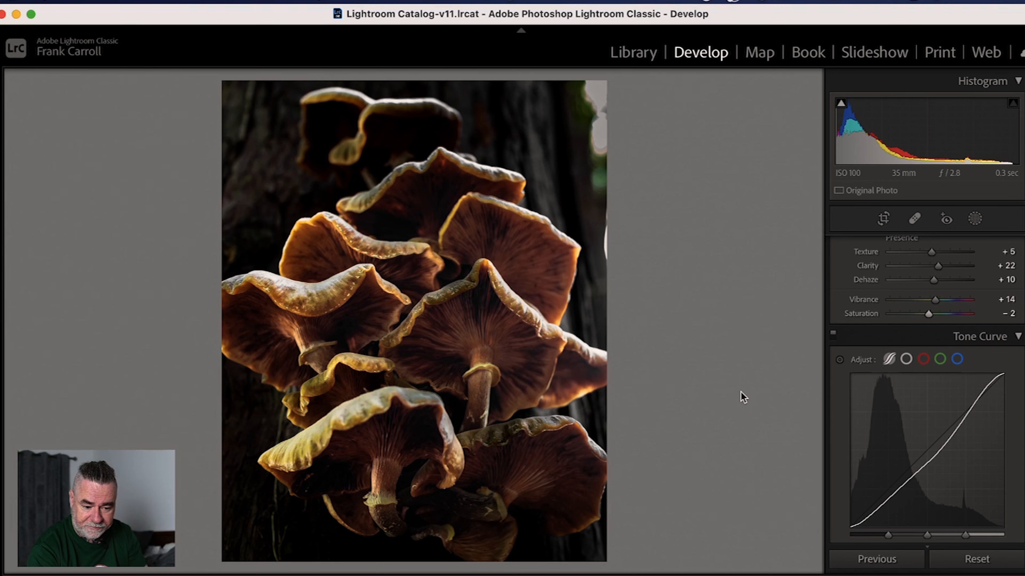
key("y")
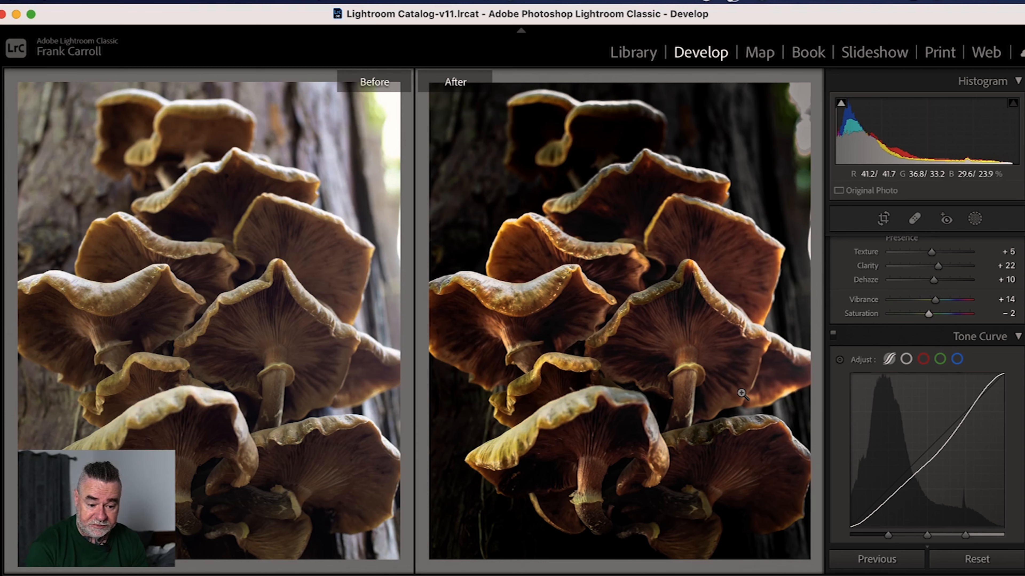
key("y")
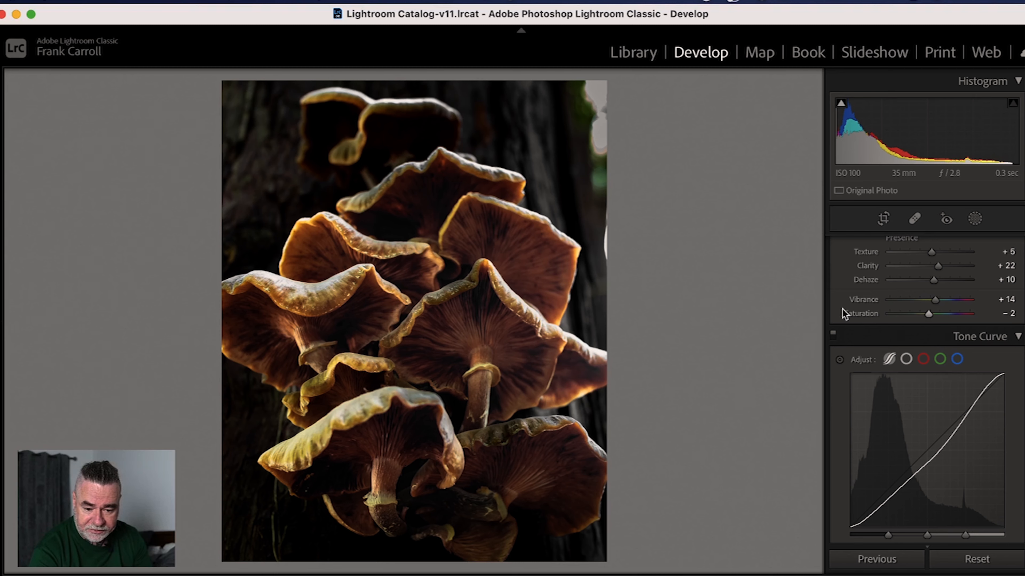
Step: Add a new Brush mask to the photo and set its Exposure to -1.38
left_click(974, 219)
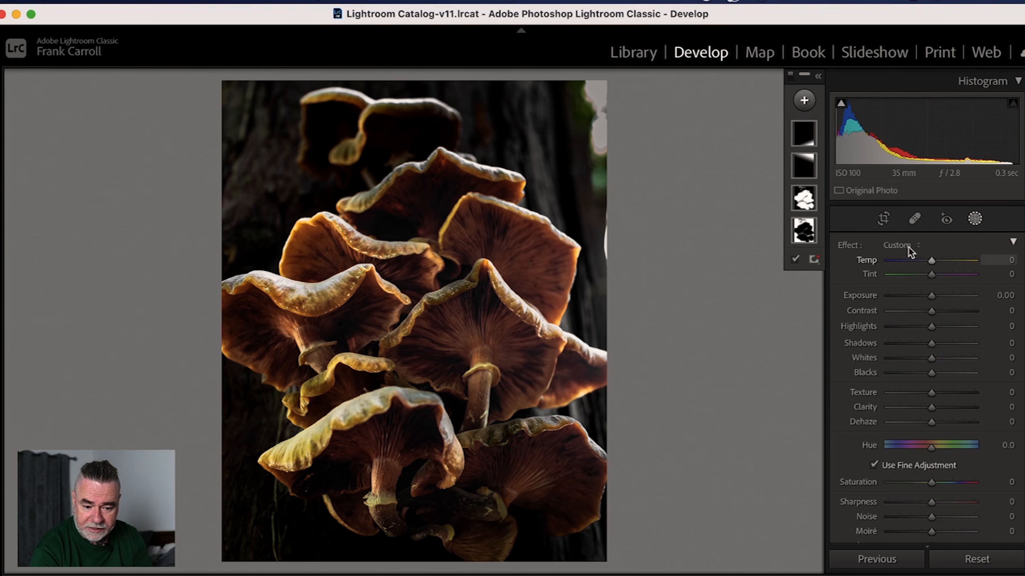
left_click(804, 103)
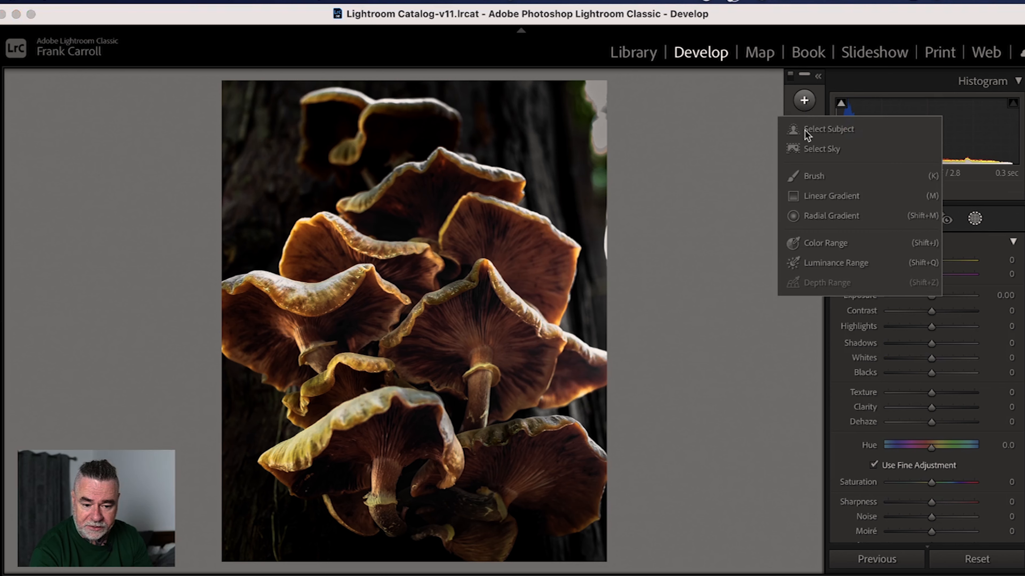
left_click(818, 193)
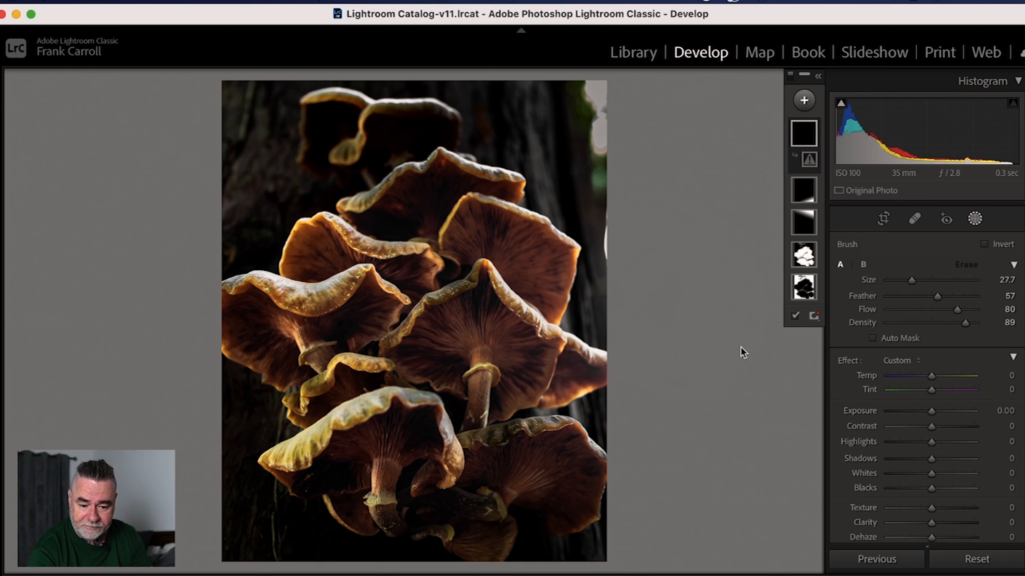
left_click_drag(930, 411, 916, 412)
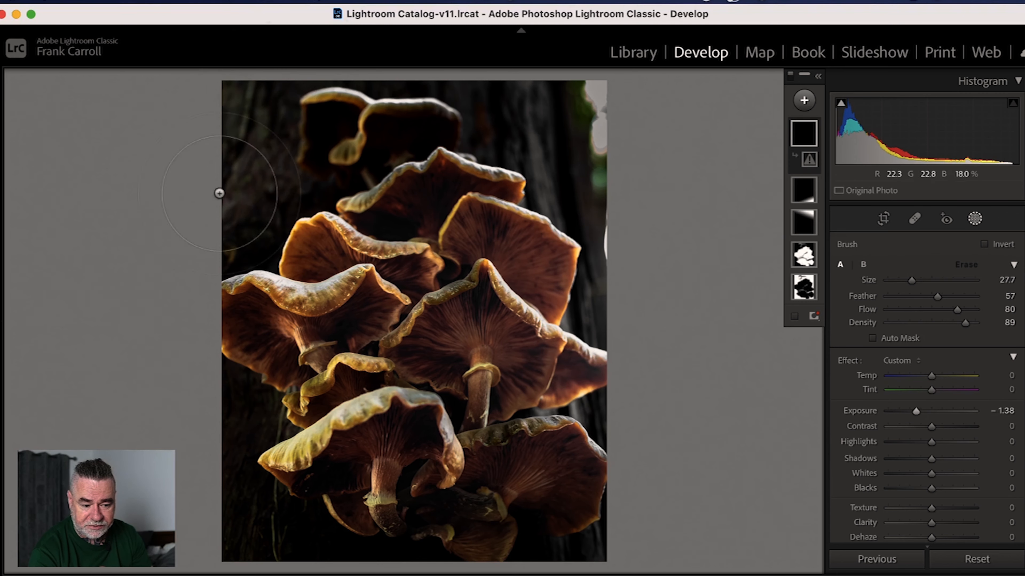
Step: Enlarge the brush to size 34 and paint the darkening over the photo's upper left corner and upper right edge
key("]")
key("]")
key("]")
key("]")
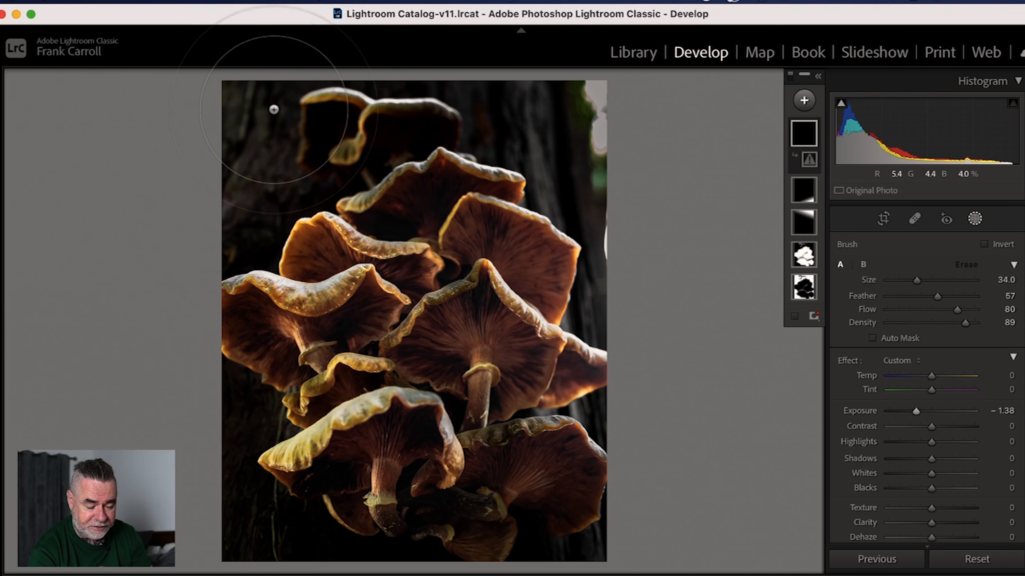
mouse_move(274, 109)
left_mouse_down()
mouse_move(209, 175)
mouse_move(132, 204)
left_mouse_up()
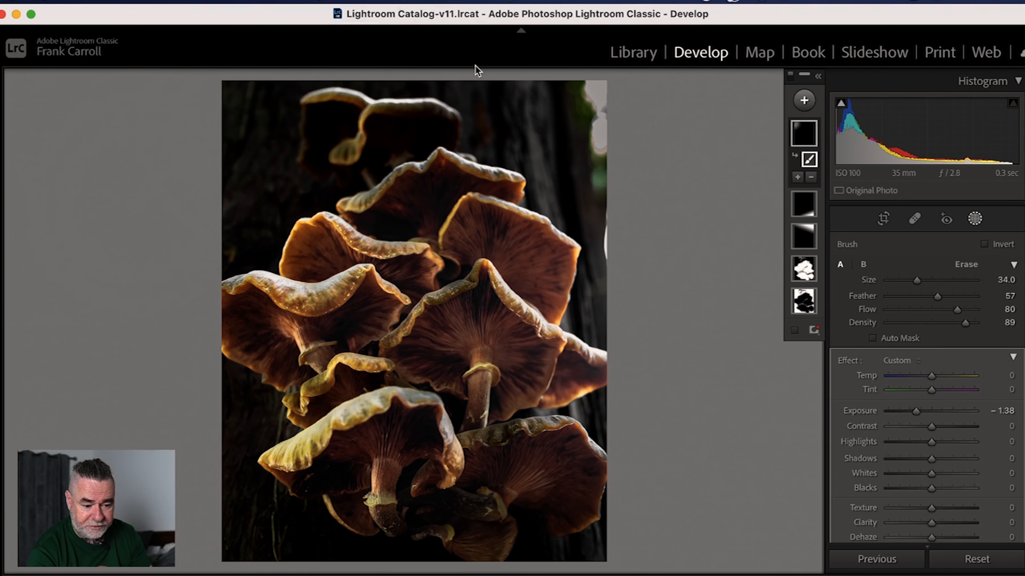
left_click_drag(590, 106, 747, 309)
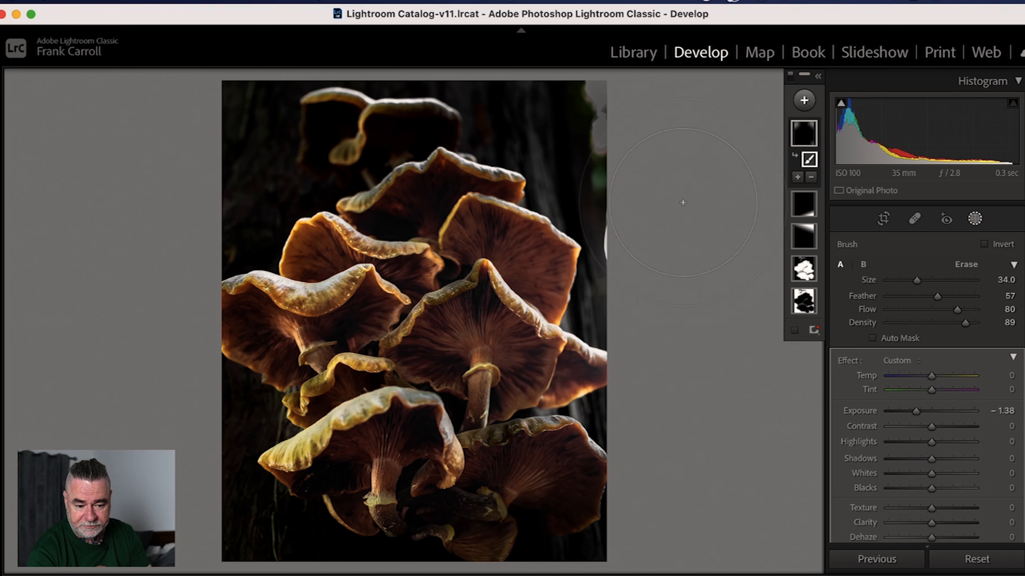
Step: Reduce the brush to size 12, darken the bright patch in the photo's upper right corner, compare with the original and leave masking
scroll(683, 202, "down", 3)
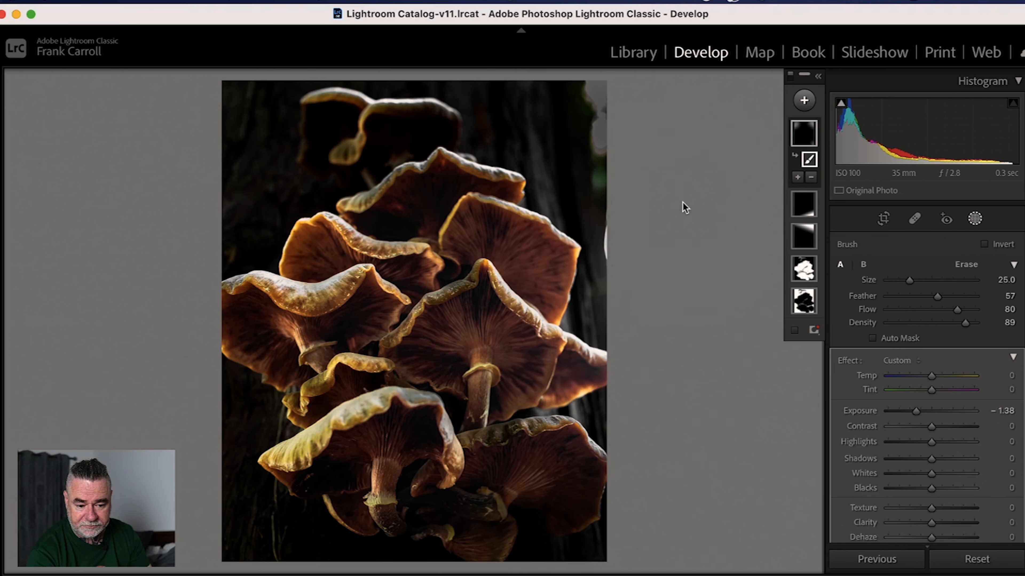
scroll(546, 168, "down", 4)
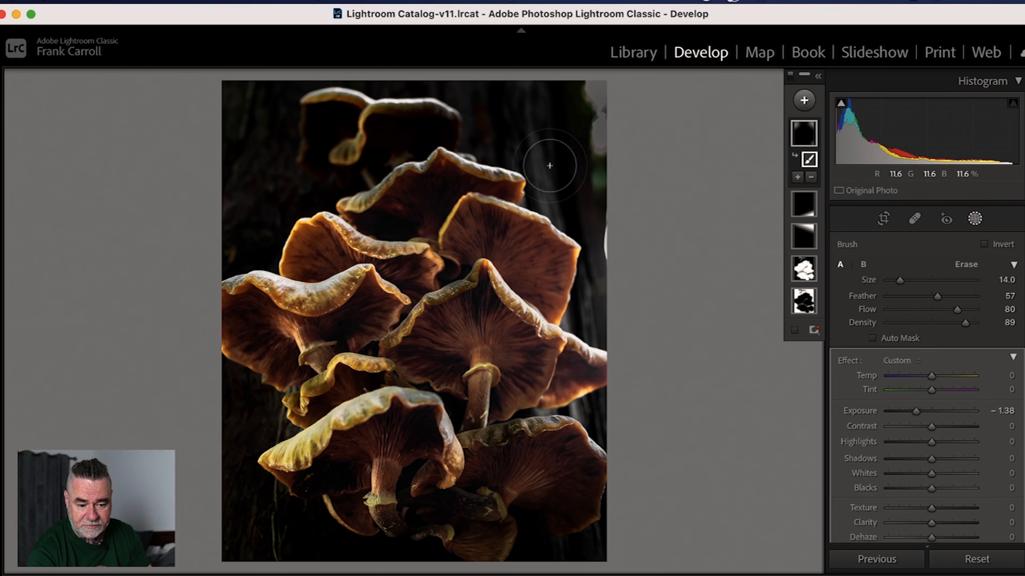
mouse_move(583, 104)
left_mouse_down()
mouse_move(599, 180)
mouse_move(595, 121)
mouse_move(597, 246)
mouse_move(591, 93)
left_mouse_up()
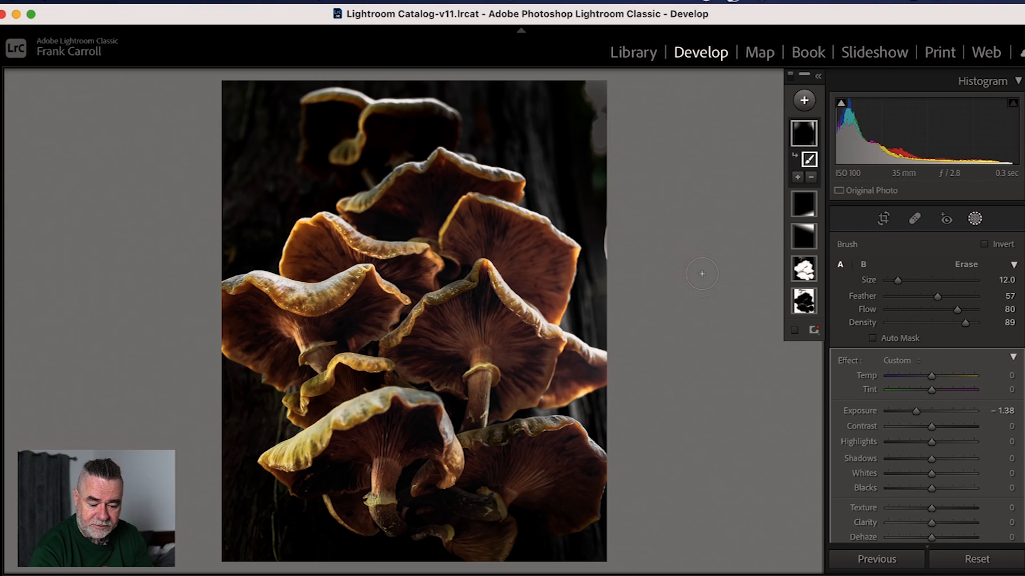
key("y")
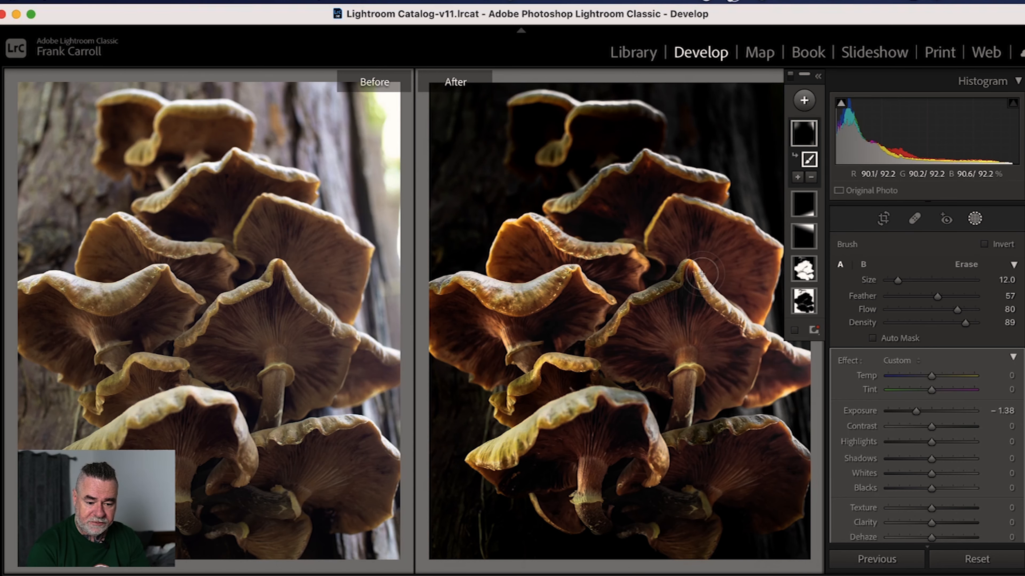
key("y")
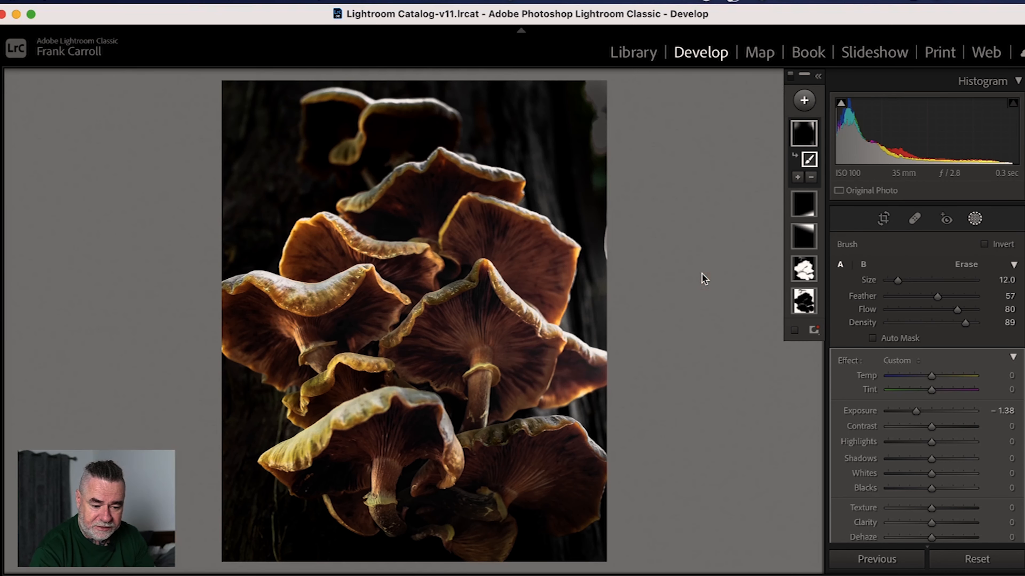
left_click(976, 219)
Step: Set the Orange hue to -41 in the photo's HSL colour adjustments
scroll(897, 421, "down", 10)
scroll(897, 420, "down", 15)
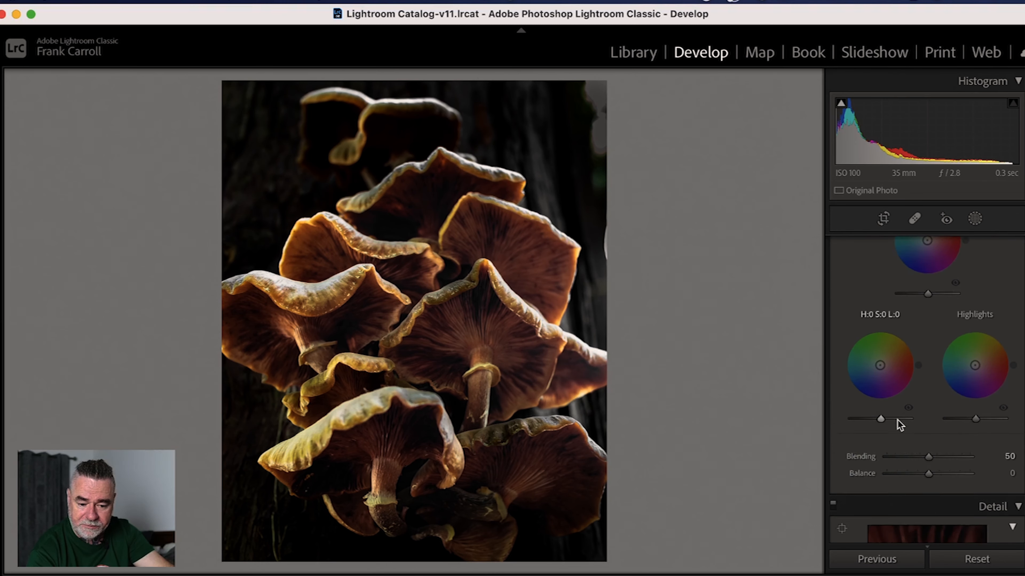
scroll(897, 420, "up", 6)
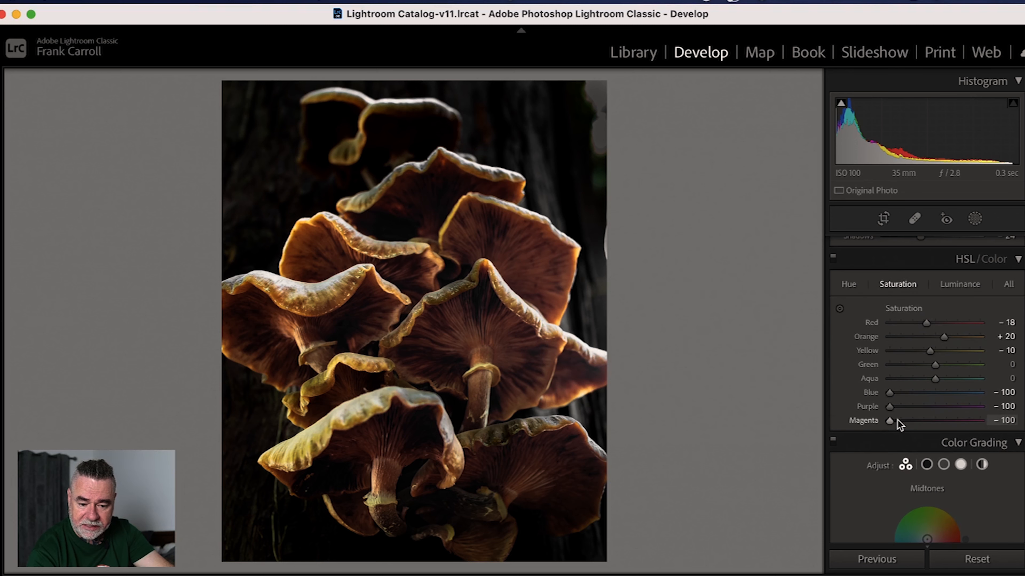
left_click(849, 287)
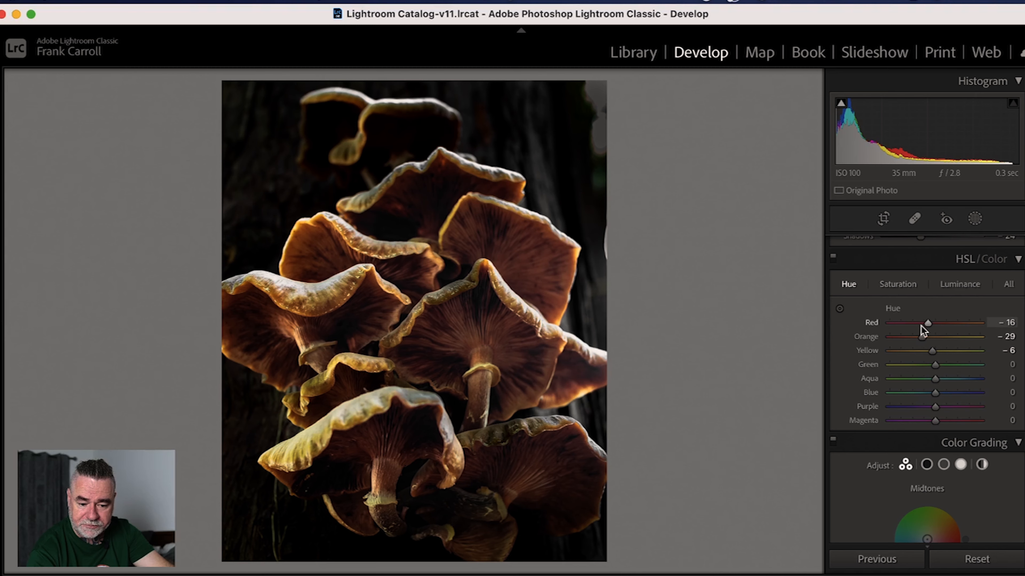
left_click_drag(923, 336, 915, 337)
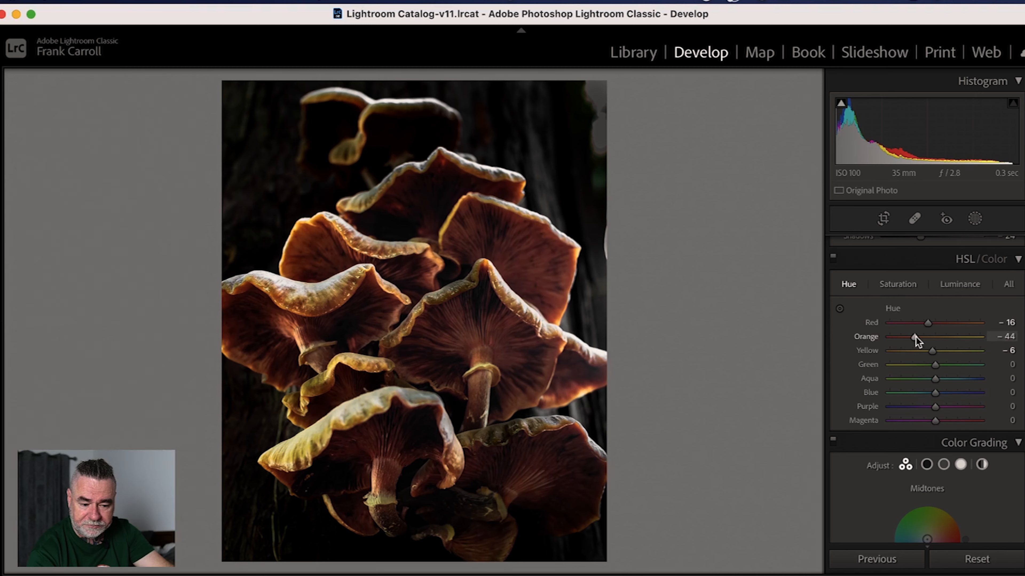
left_click_drag(915, 337, 916, 337)
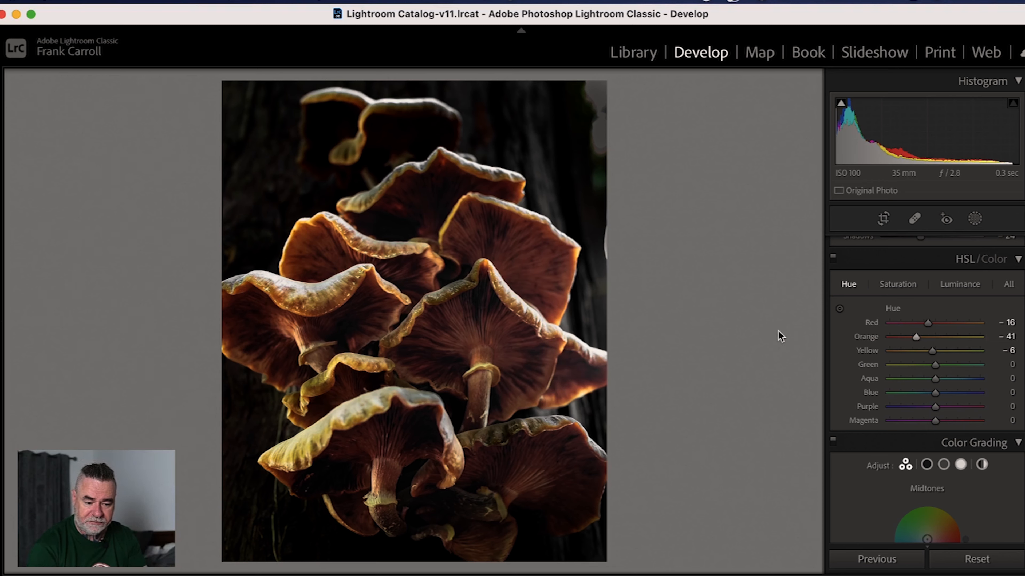